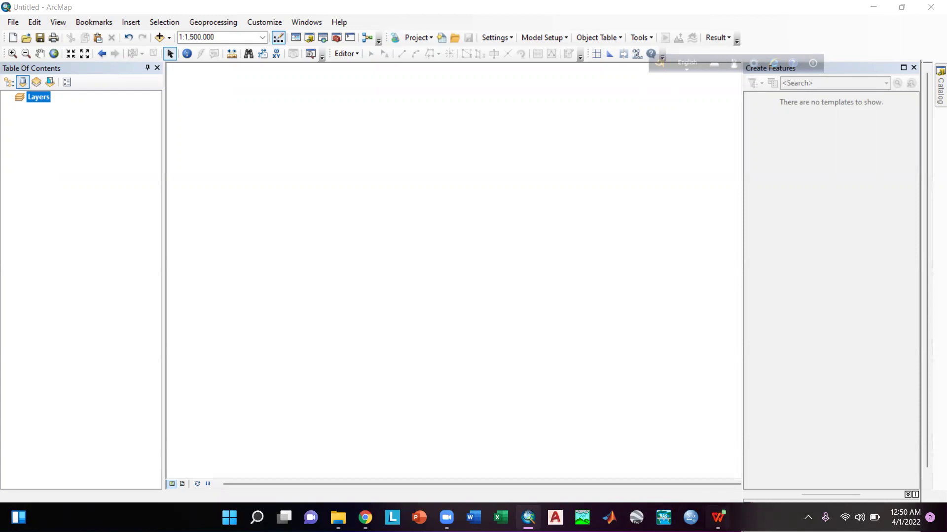
Switch to WPS Office and examine columns A, B and C on Sheet1 of sortedlatest.xlsx
left_click(718, 517)
left_click(400, 282)
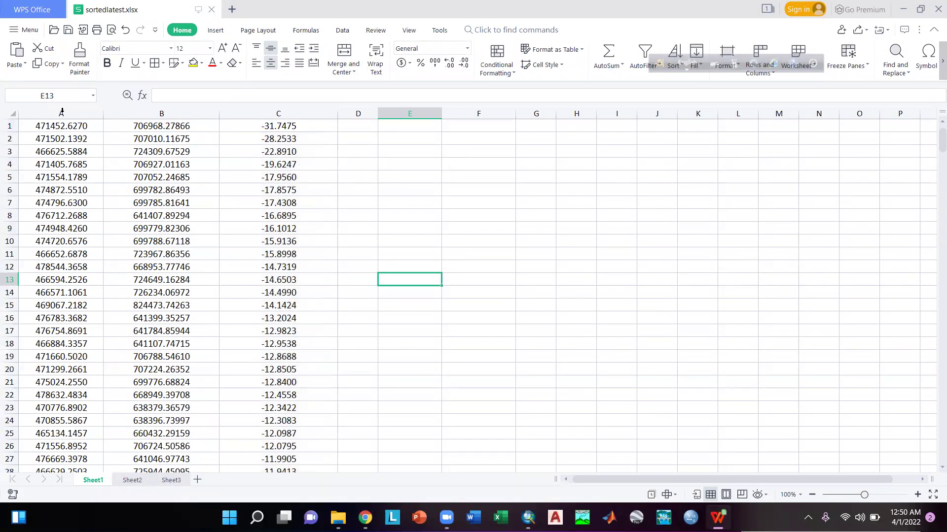
left_click(62, 112)
left_click(140, 114)
left_click(309, 109)
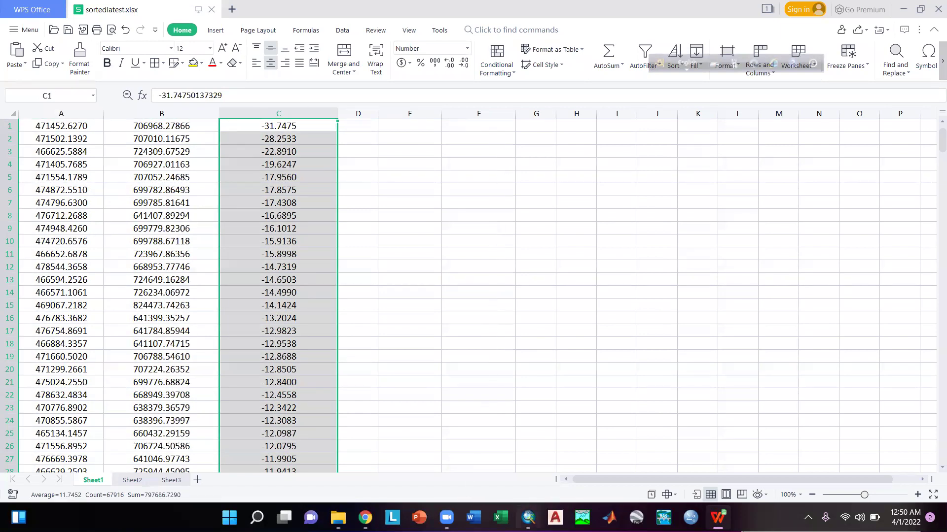
Switch to ArcMap and set the Layers data frame's coordinate system to BTM from the favorites
left_click(528, 518)
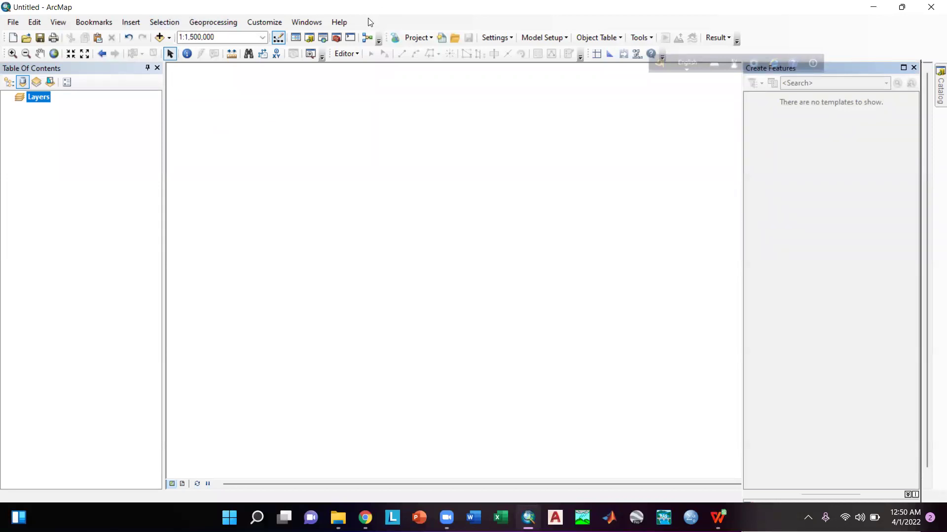
right_click(44, 101)
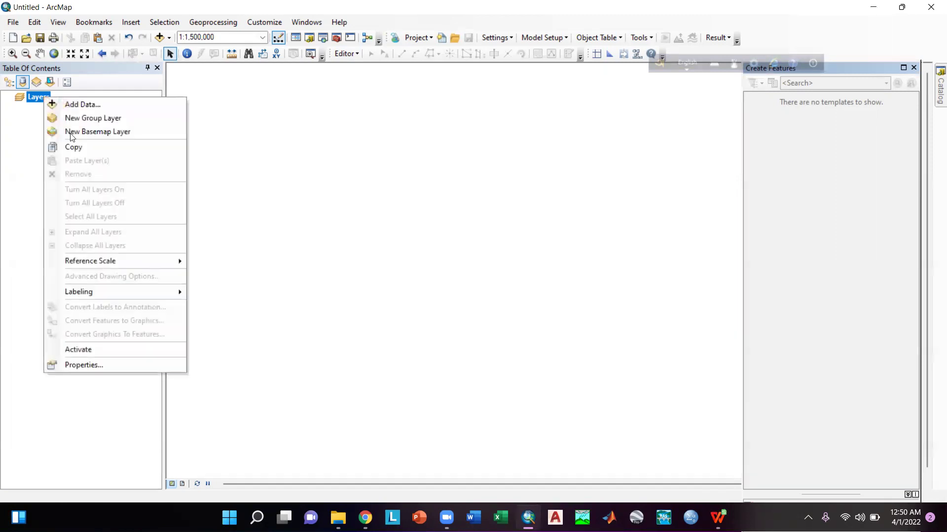
left_click(106, 364)
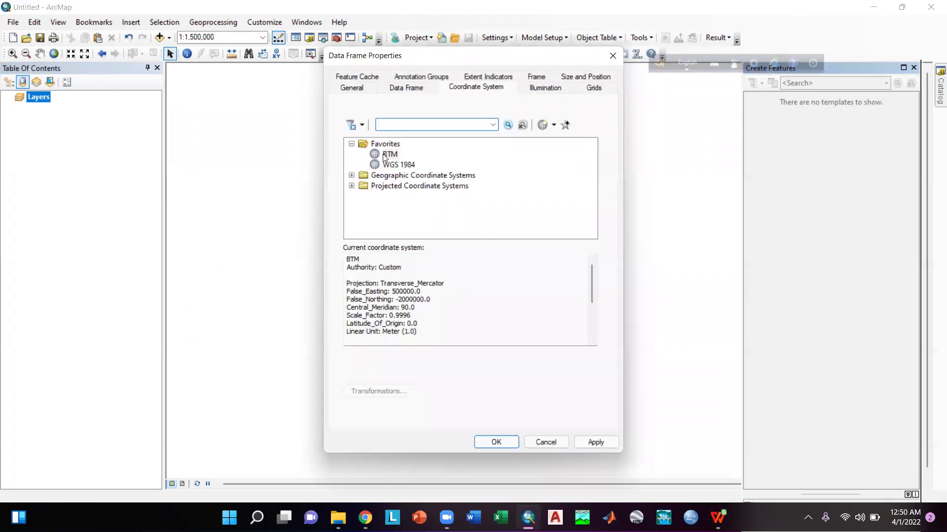
left_click(389, 155)
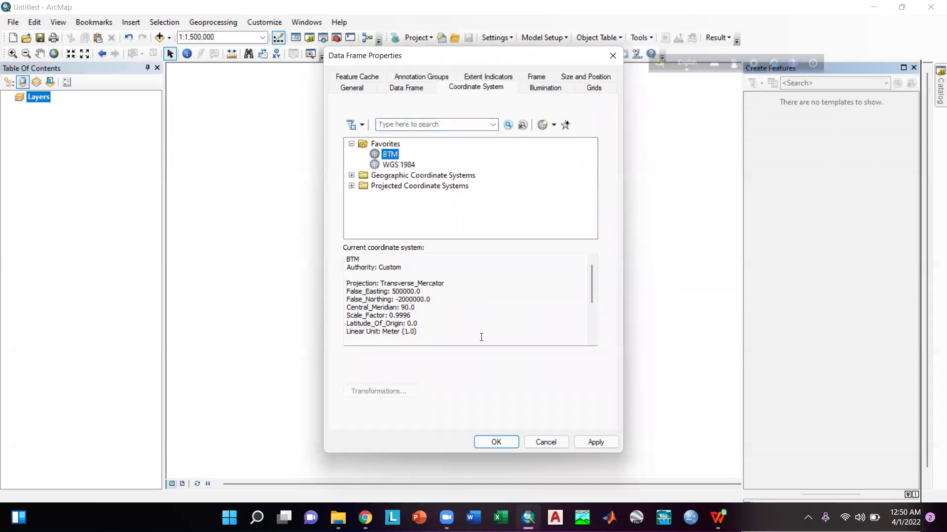
left_click(495, 442)
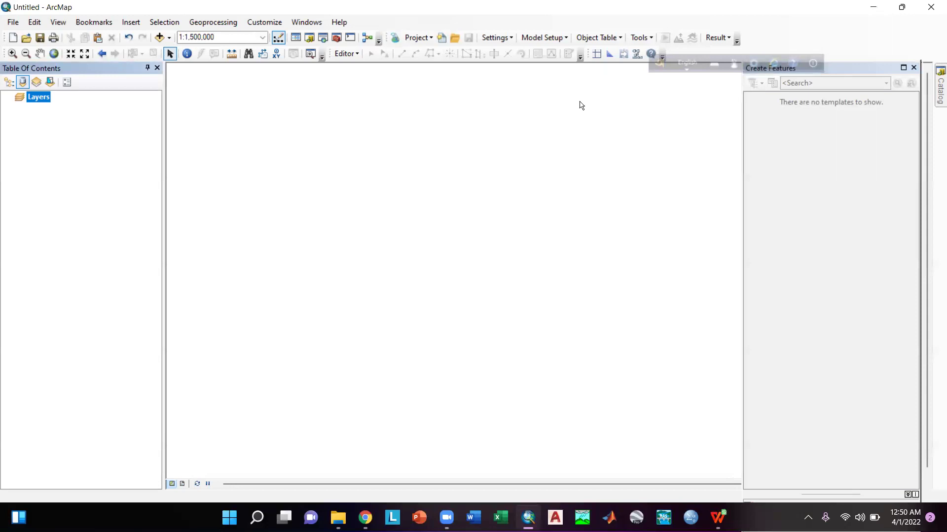
Search for "excel to table", check the source spreadsheet in WPS Office, and open the Excel To Table conversion tool in ArcMap
left_click(324, 38)
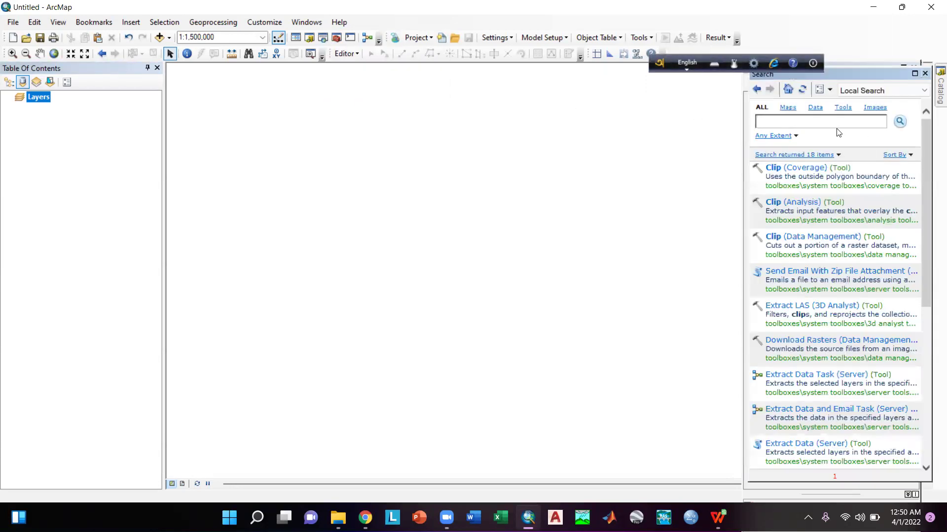
type("exce")
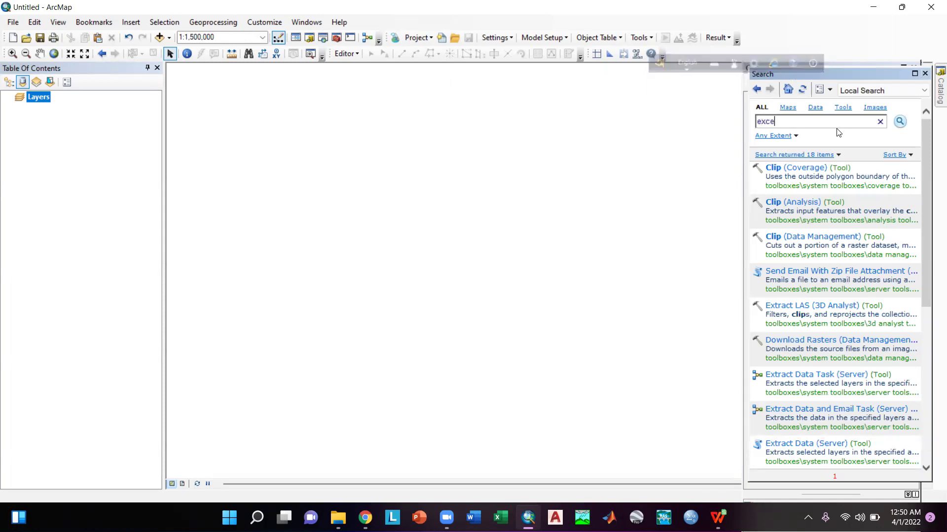
type("l to table")
key("Return")
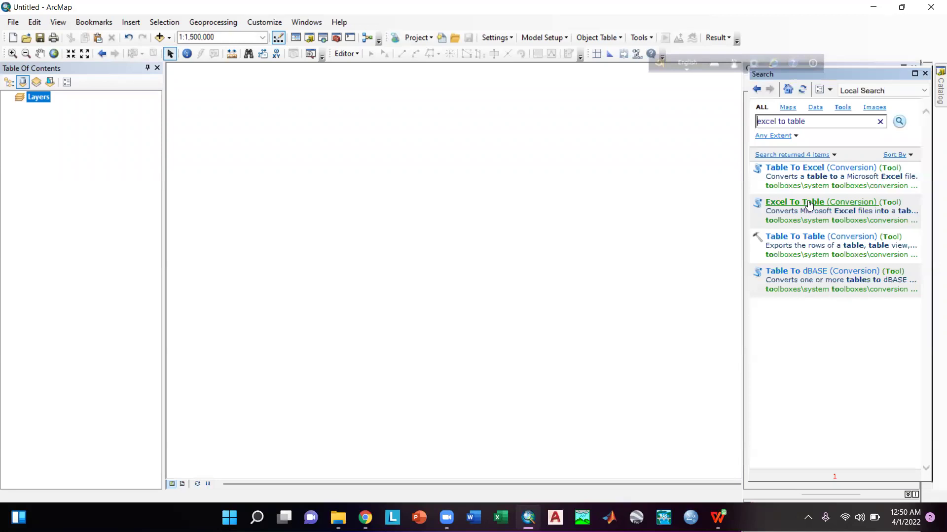
left_click(717, 517)
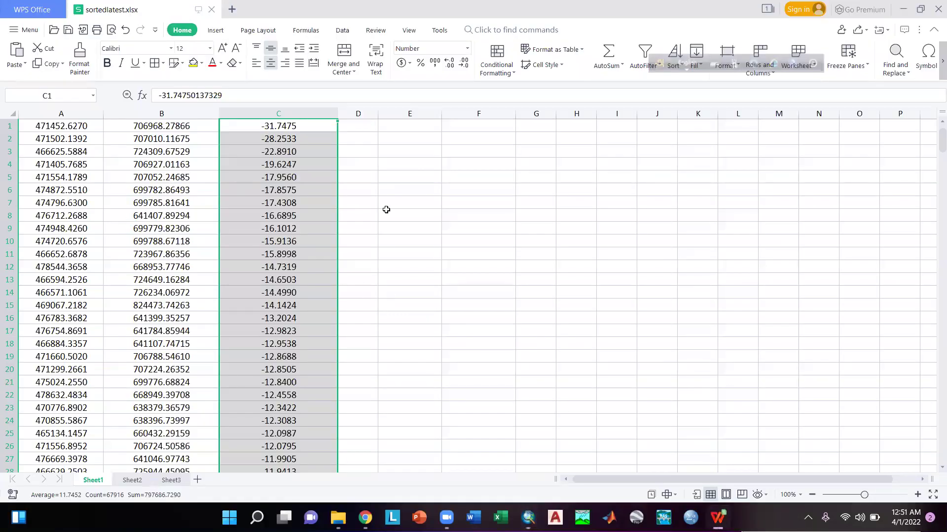
left_click(386, 212)
left_click(898, 11)
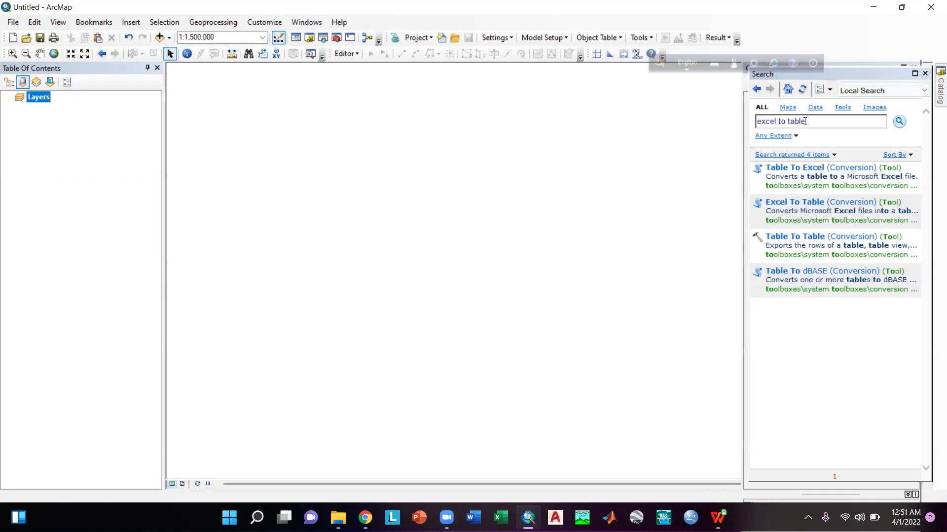
left_click(780, 206)
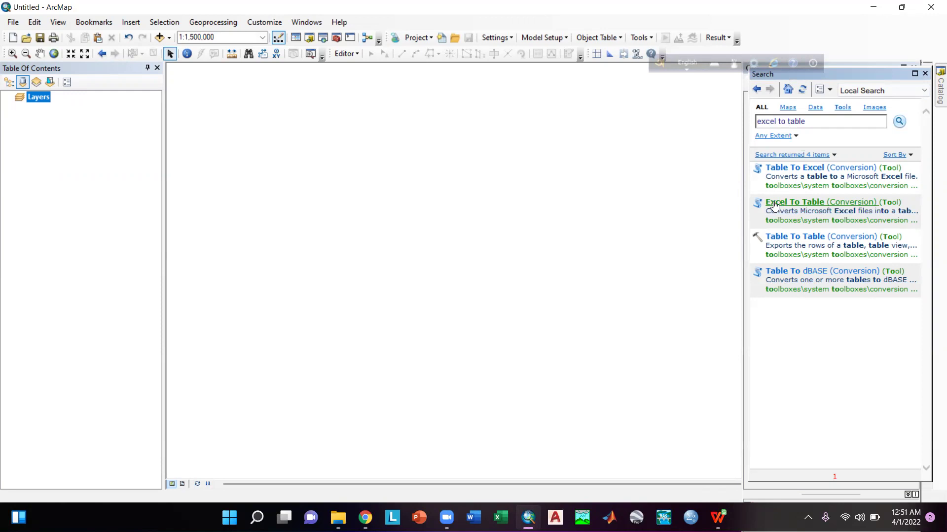
left_click(767, 204)
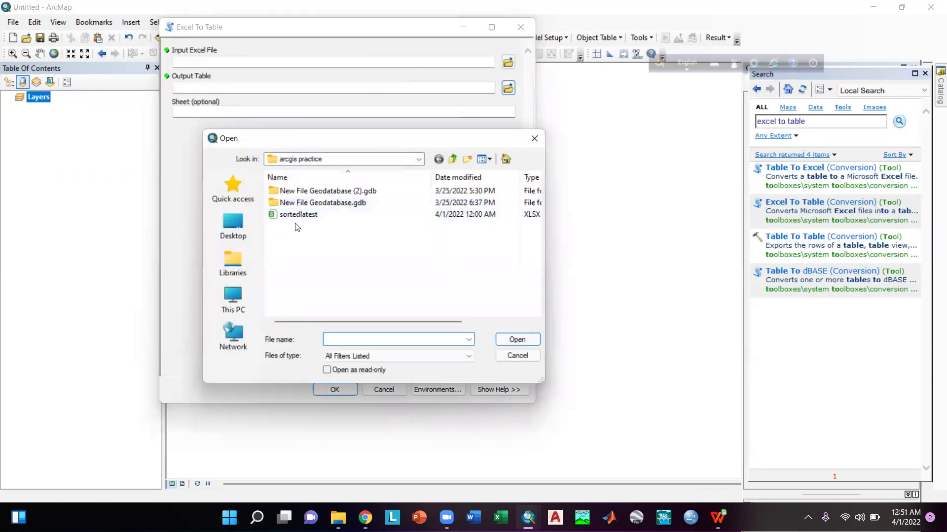
Convert Sheet1 of sortedlatest.xlsx from the arcgis practice folder into the geodatabase table sortedlatest_ExcelToTable3
double_click(296, 215)
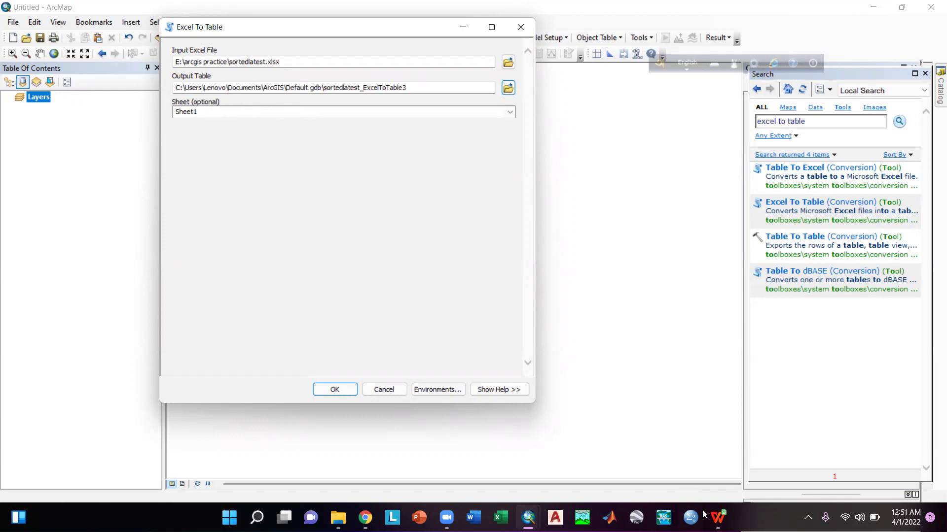
left_click(718, 517)
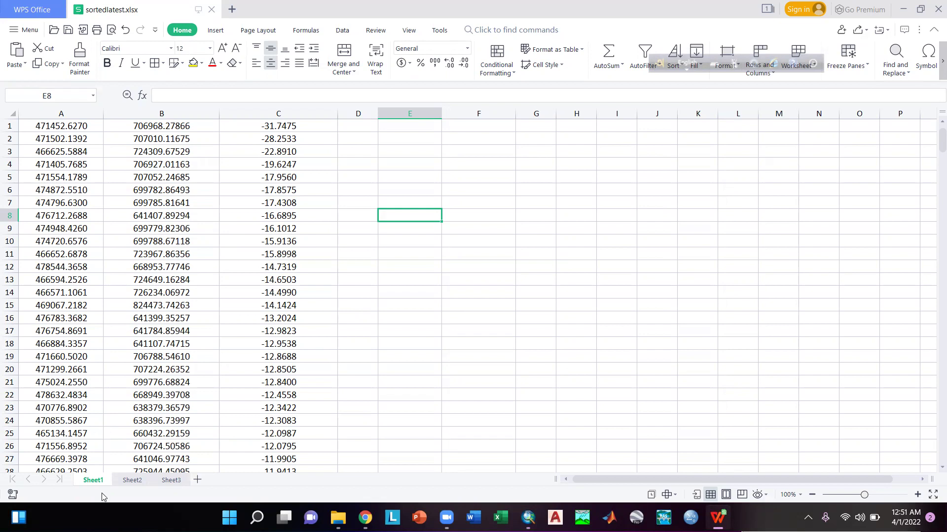
left_click(903, 9)
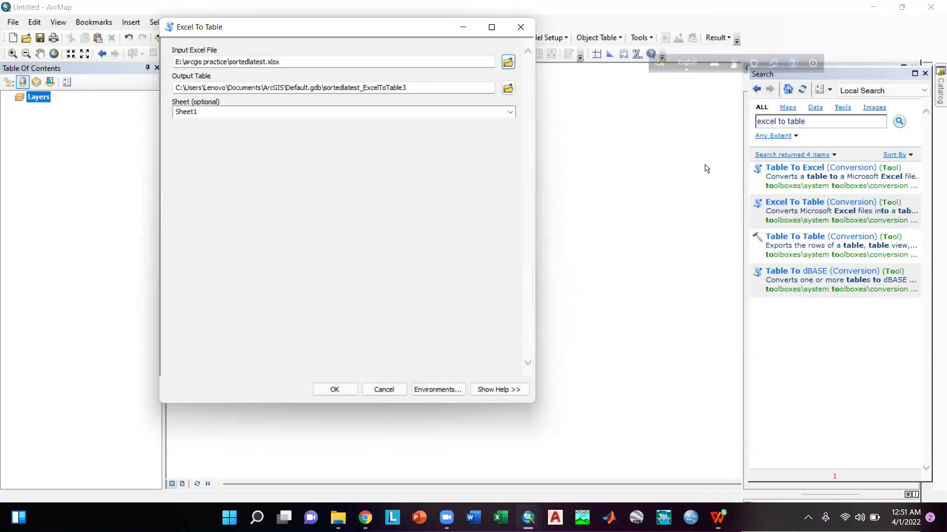
left_click(329, 386)
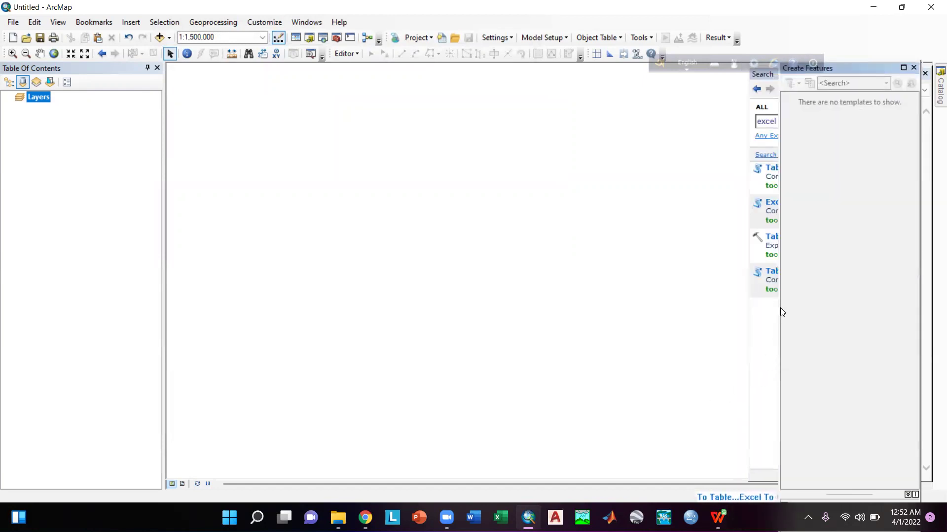
left_click_drag(780, 306, 764, 302)
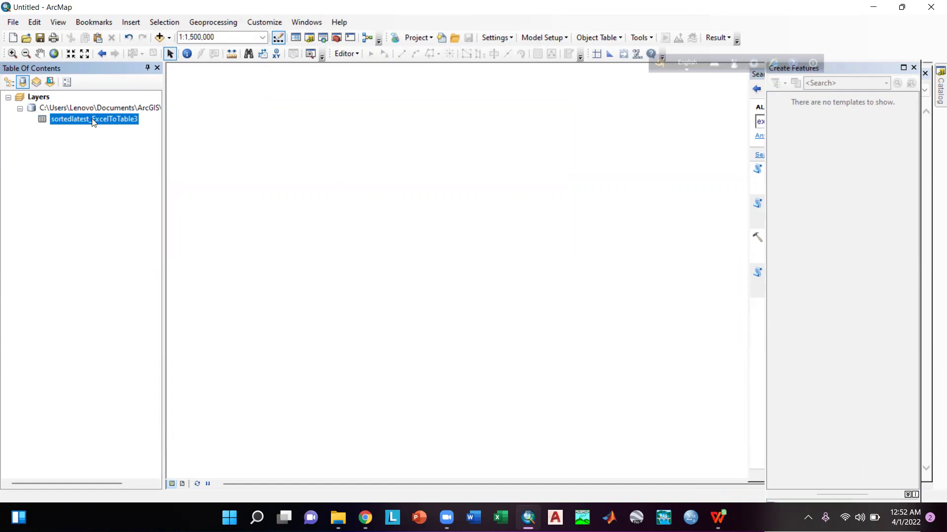
right_click(93, 121)
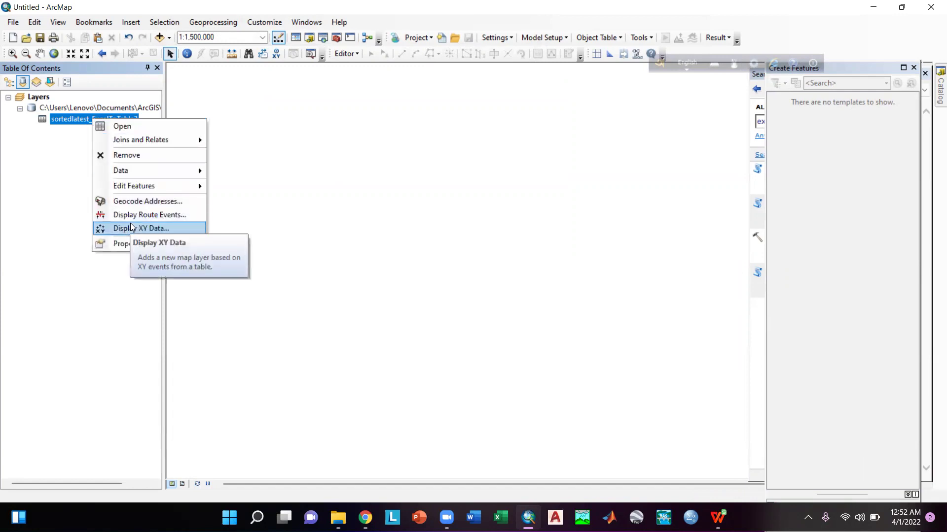
left_click(148, 229)
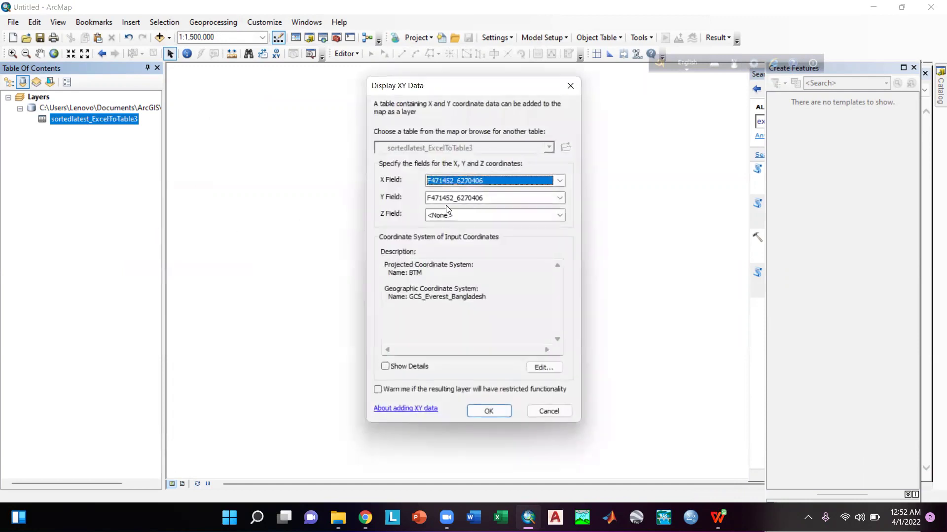
left_click(560, 180)
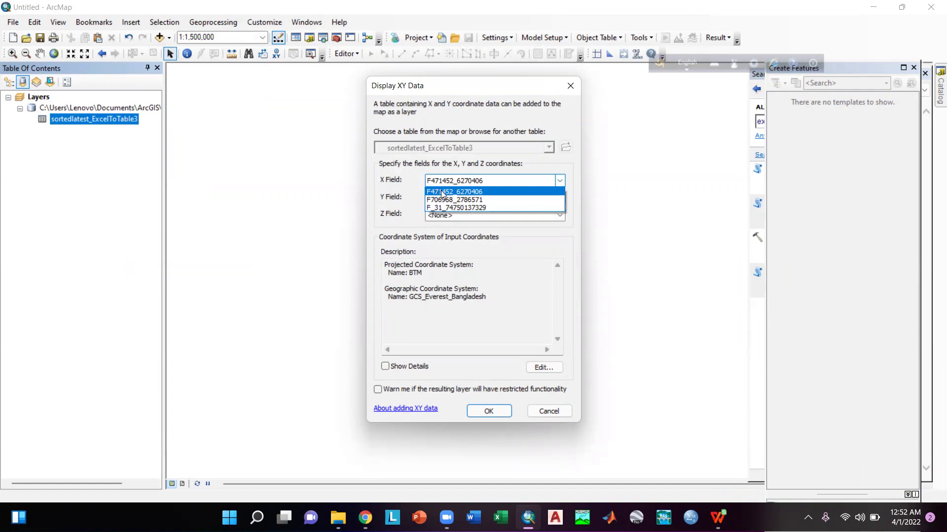
left_click(442, 193)
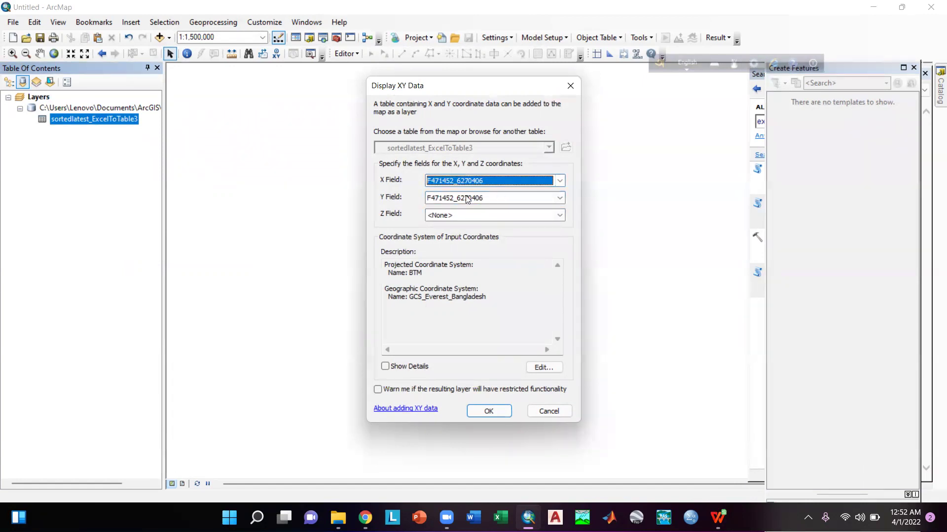
left_click(461, 198)
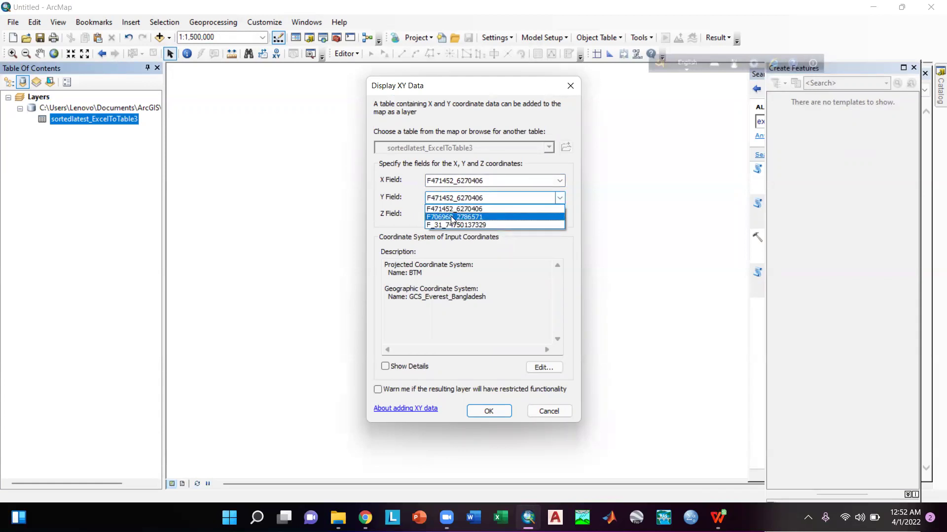
left_click(452, 218)
left_click(458, 216)
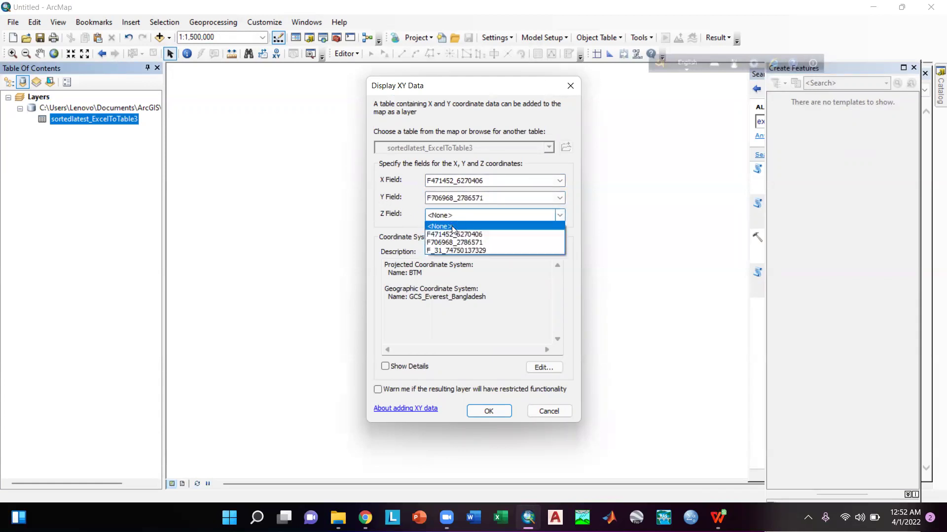
left_click(454, 249)
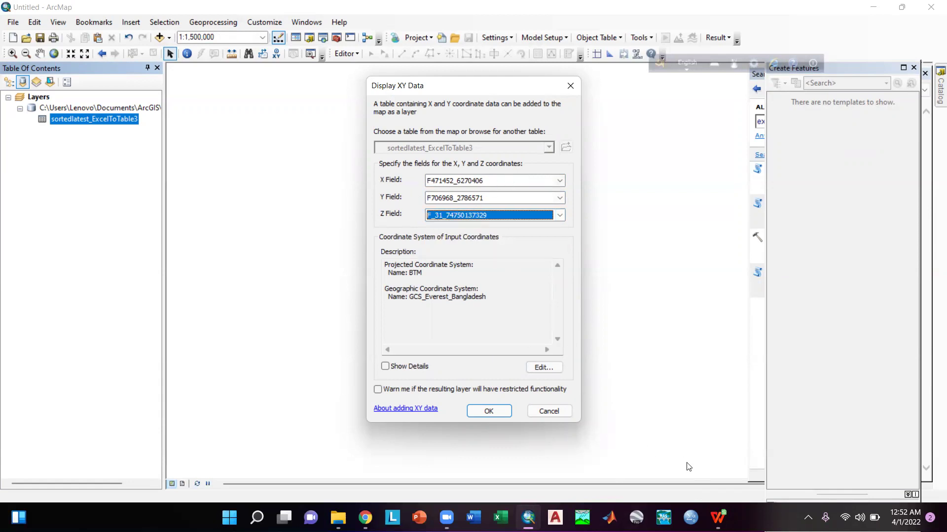
Check the chosen fields against columns A, B and C of the WPS Office spreadsheet, and plot the XY points on the ArcMap map
left_click(717, 518)
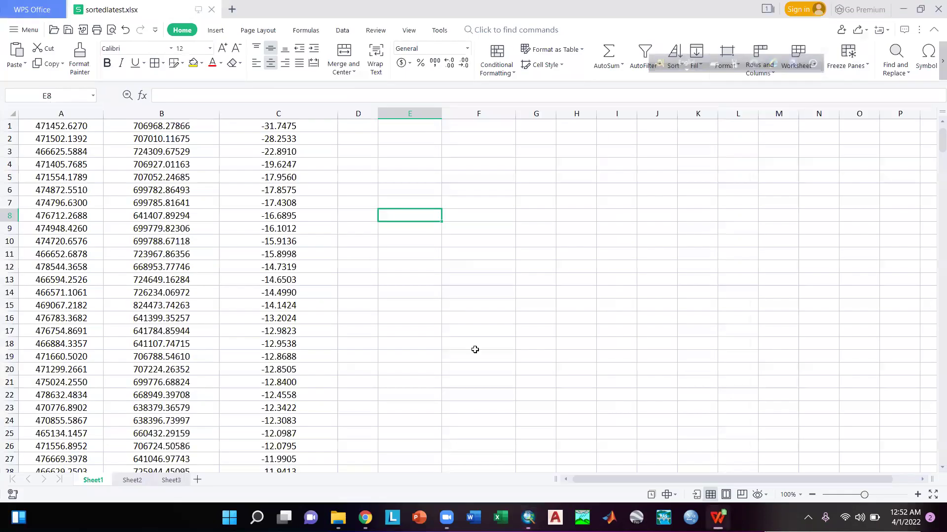
left_click(63, 114)
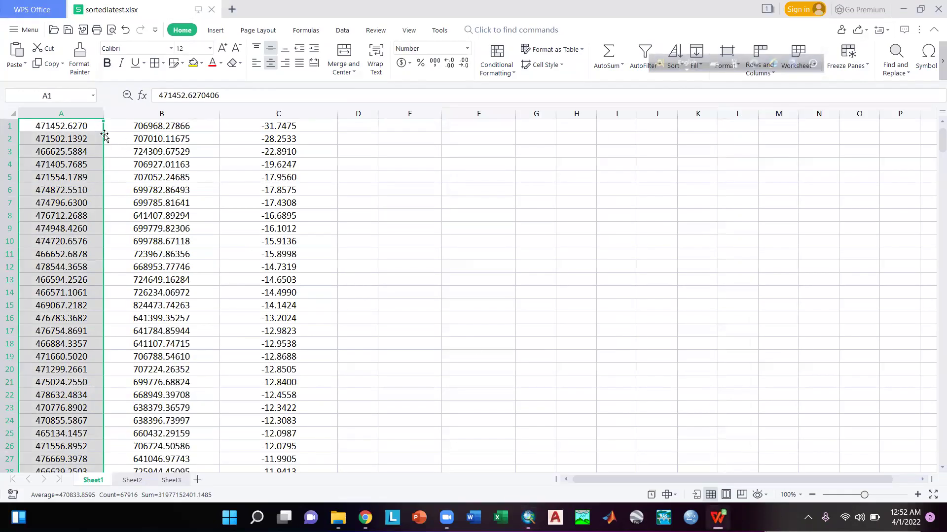
left_click(162, 114)
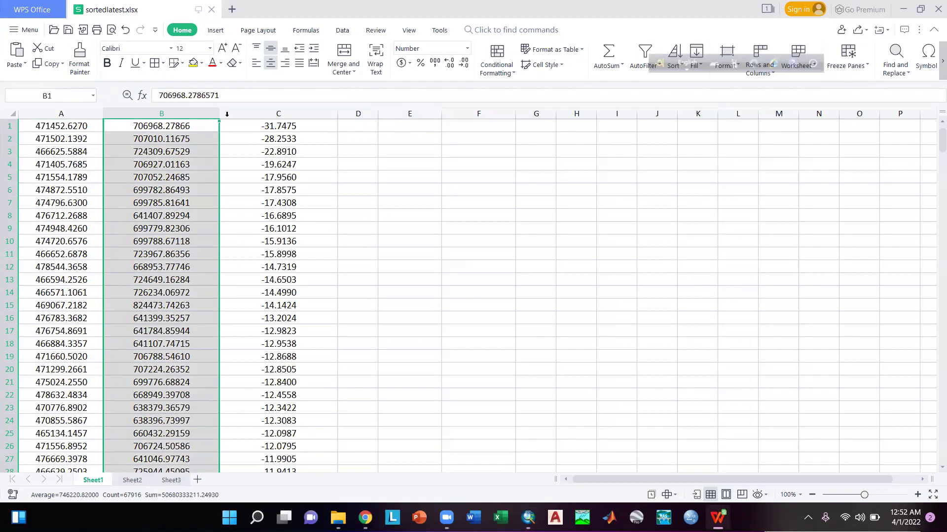
left_click(258, 113)
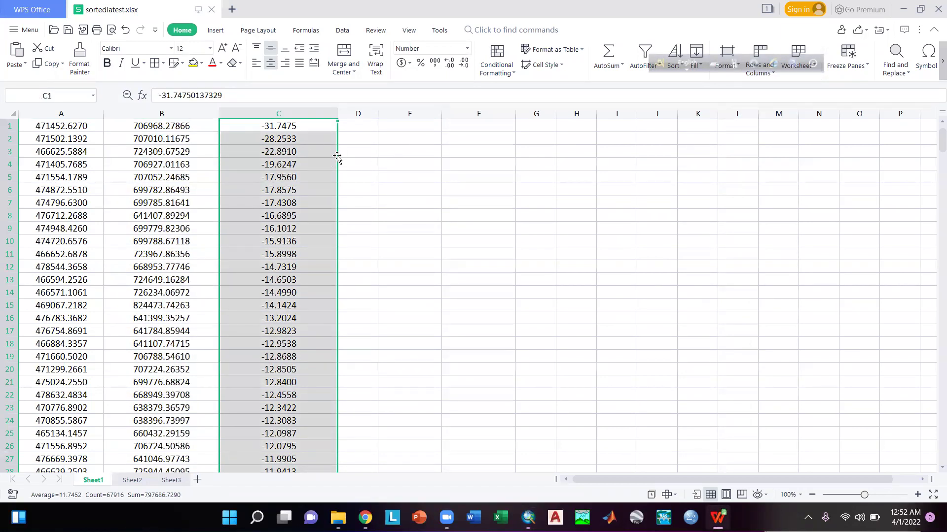
left_click(902, 7)
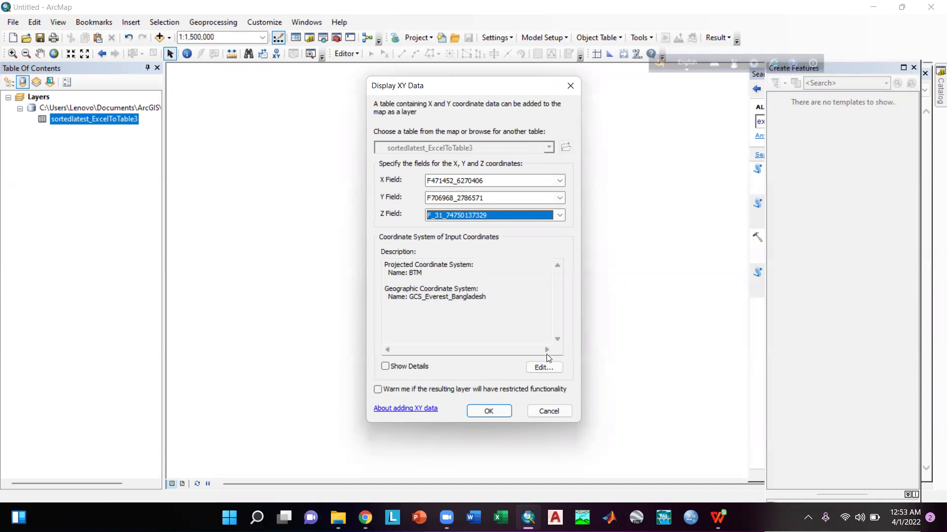
left_click(491, 412)
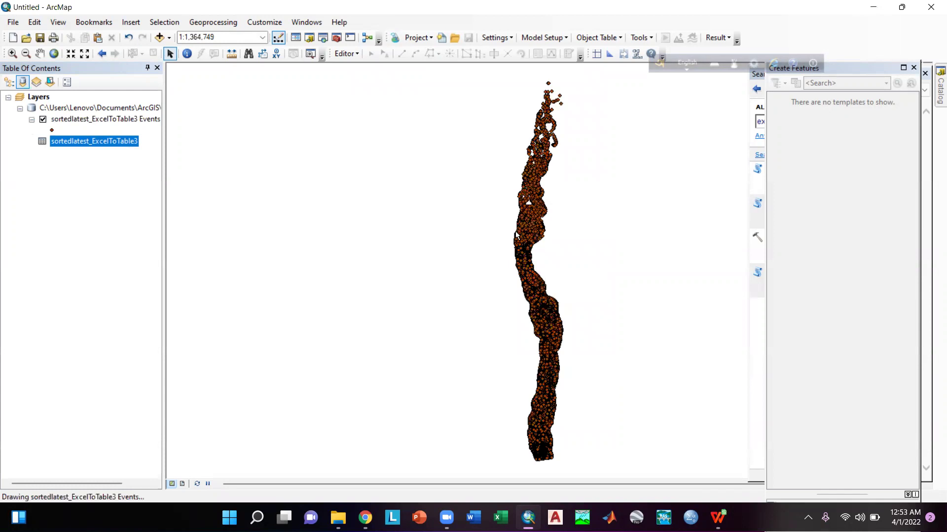
left_click_drag(594, 188, 512, 191)
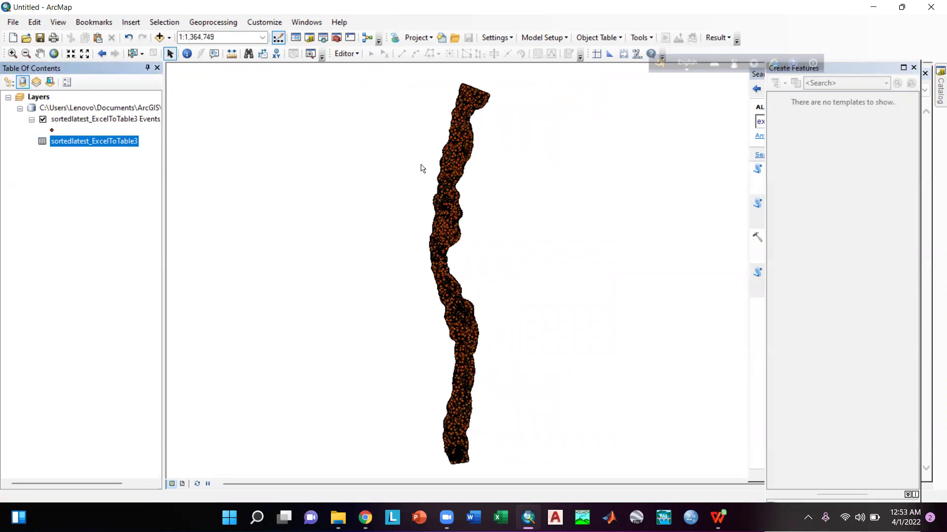
Export all features of the sortedlatest_ExcelToTable3 Events layer to Export_Output_3.shp in the arcgis practice folder and add it to the map
left_click(76, 122)
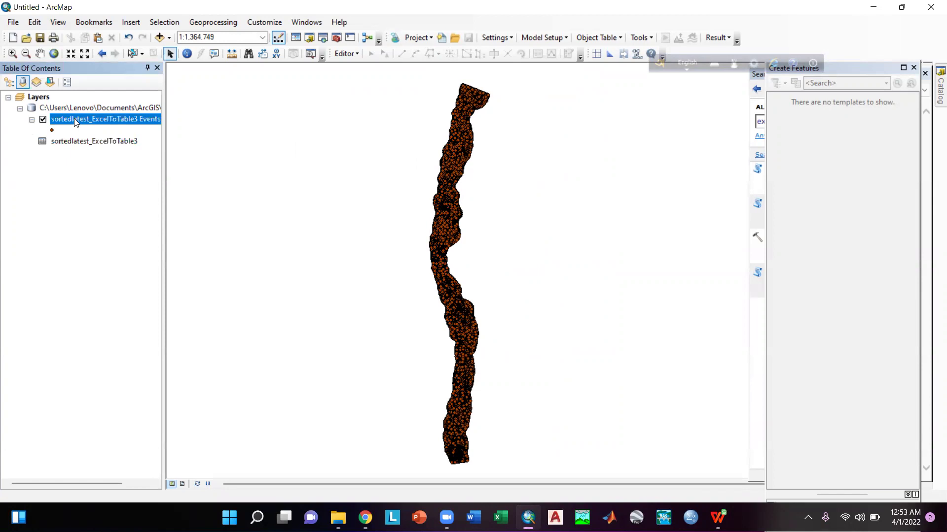
right_click(76, 121)
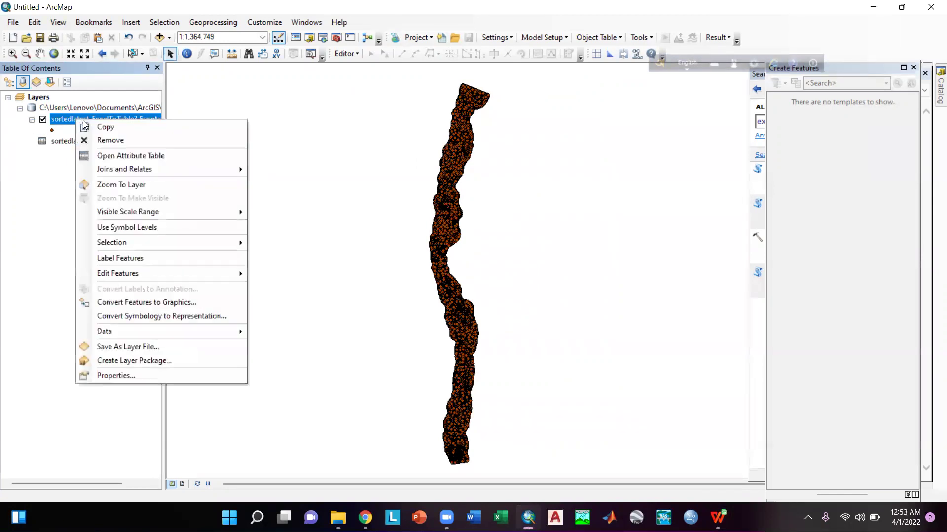
mouse_move(150, 335)
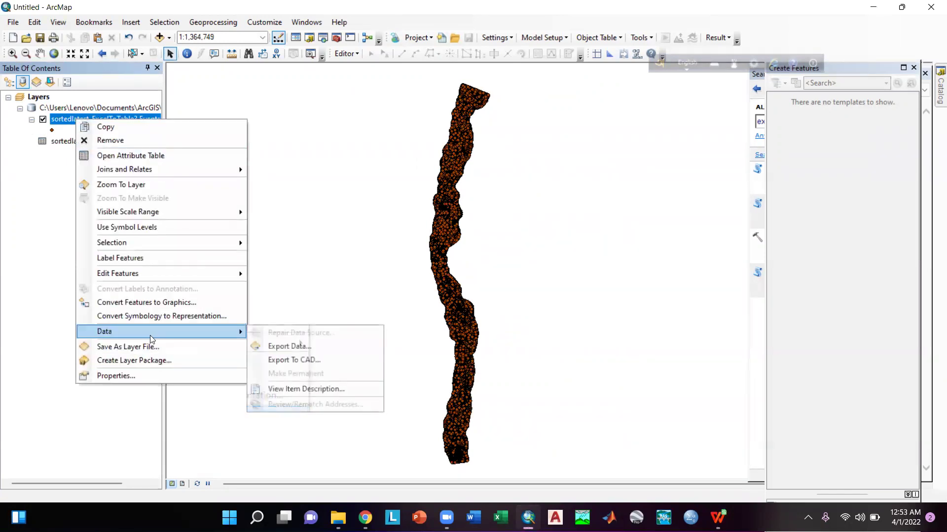
left_click(281, 342)
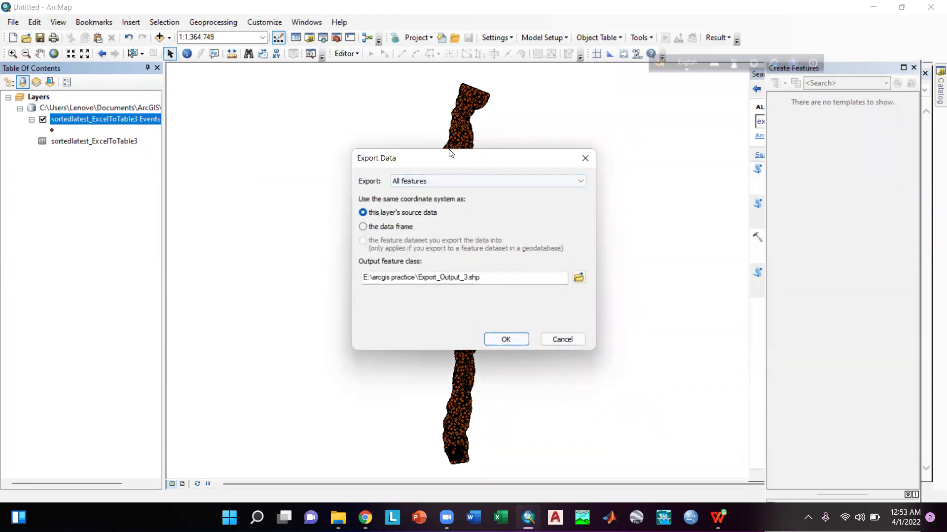
left_click_drag(446, 153, 410, 116)
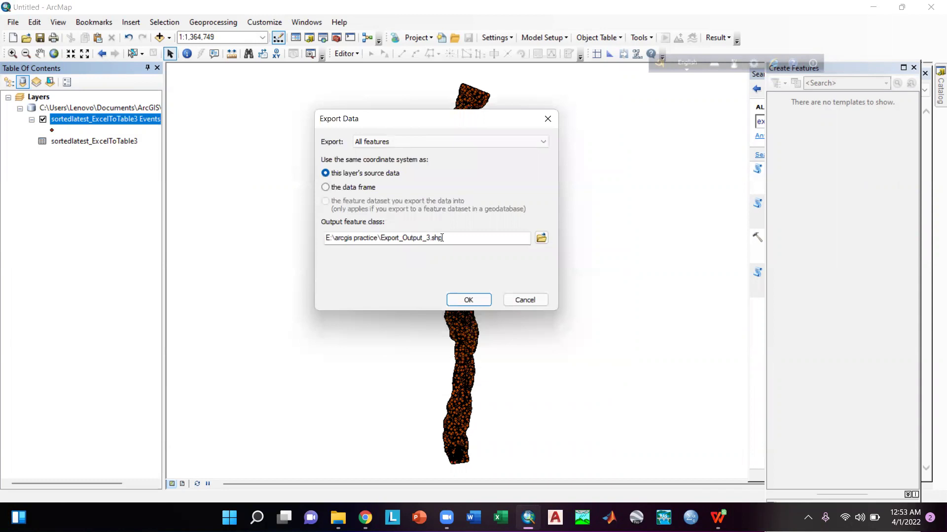
left_click(466, 297)
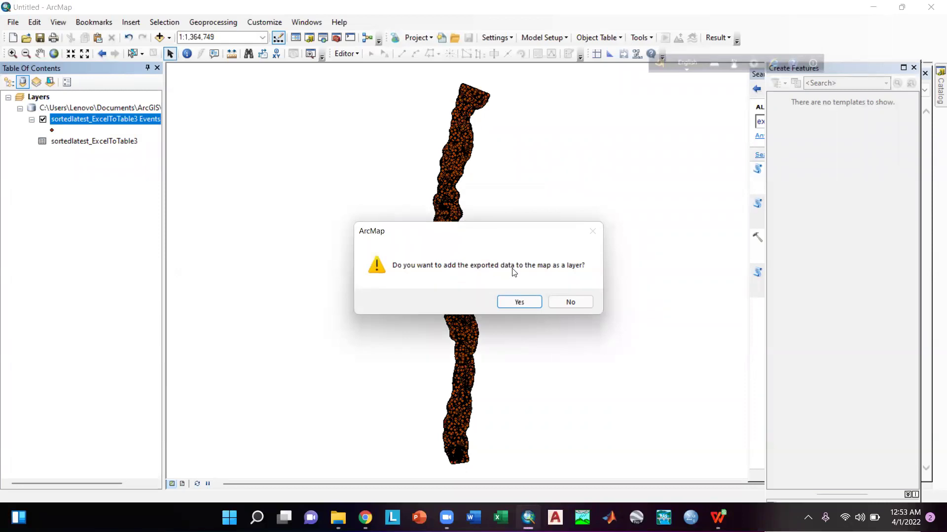
left_click(513, 303)
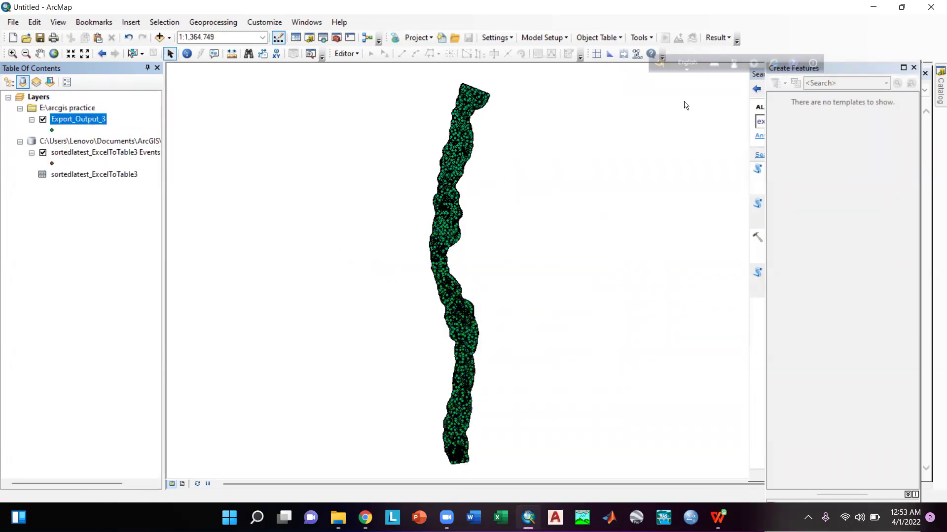
Search for "kriging" and open the Spatial Analyst Kriging tool
left_click(323, 37)
left_click(757, 121)
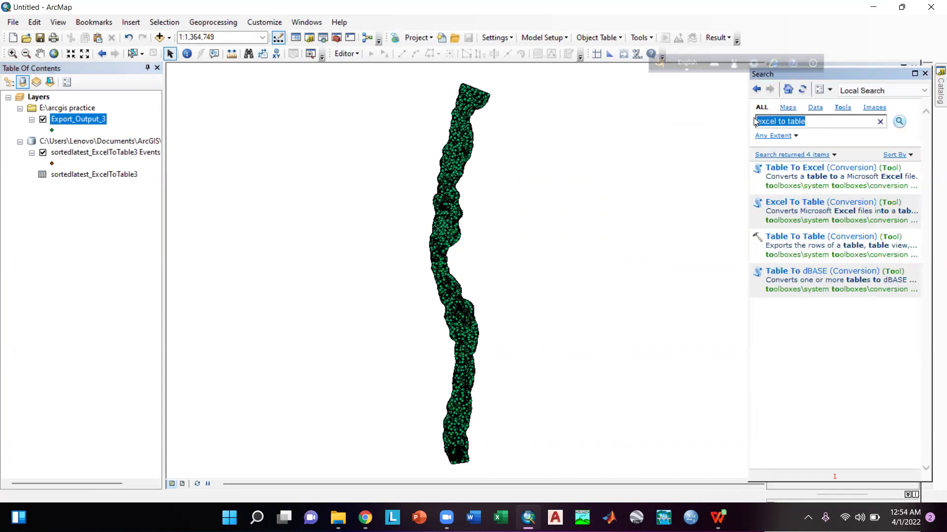
type("kriging")
key("Return")
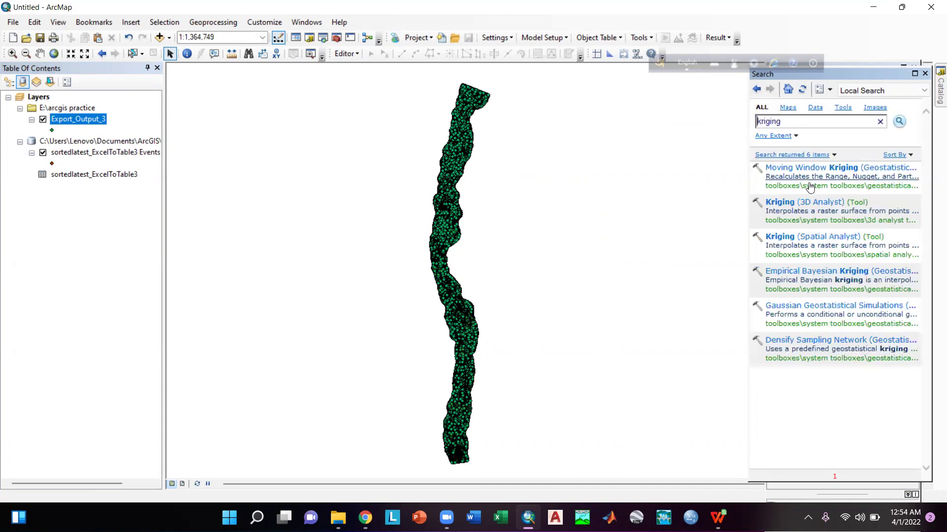
left_click(778, 237)
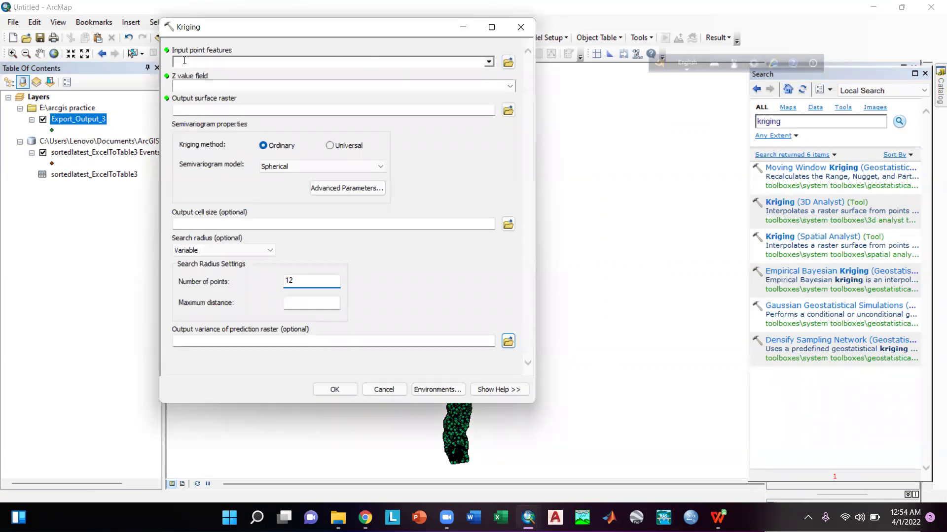
Set the kriging input points to Export_Output_3 and the Z value field to F_31_74750, checking column C of the WPS Office spreadsheet
left_click(488, 61)
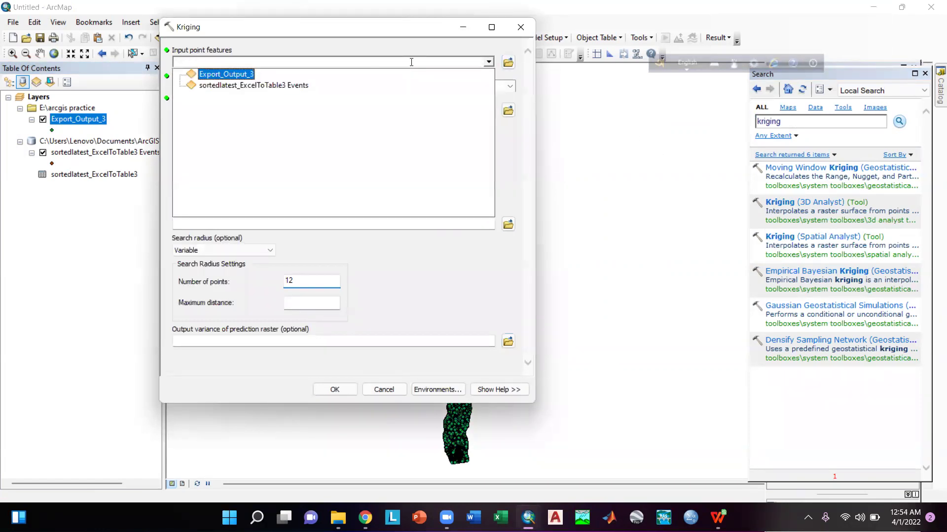
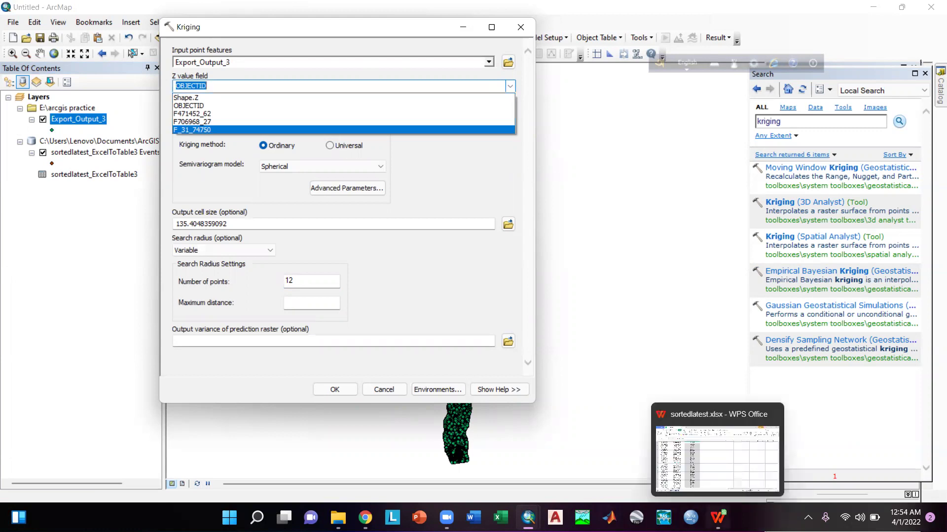
left_click(717, 518)
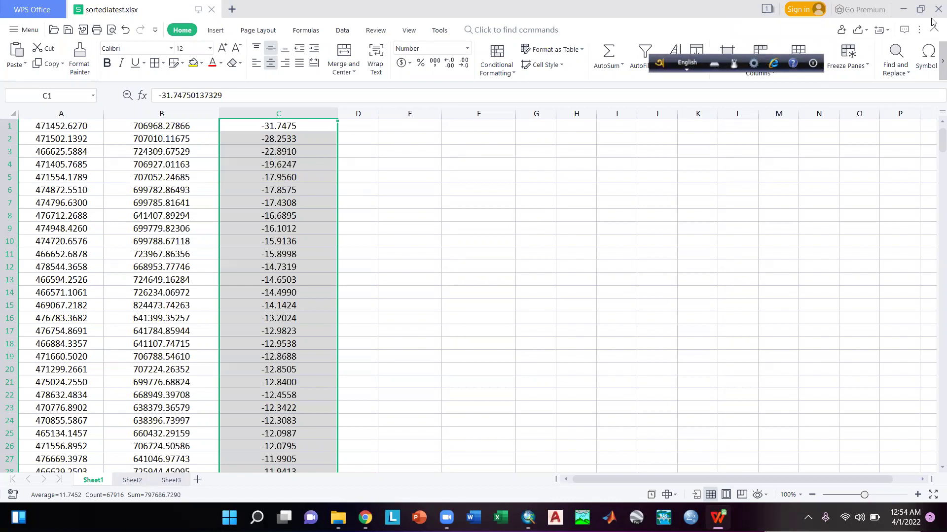
left_click(902, 9)
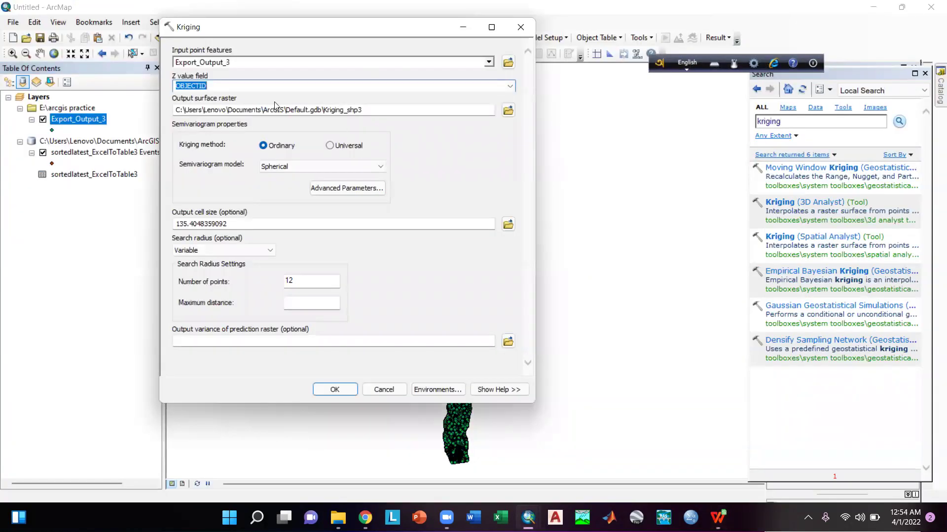
left_click(365, 86)
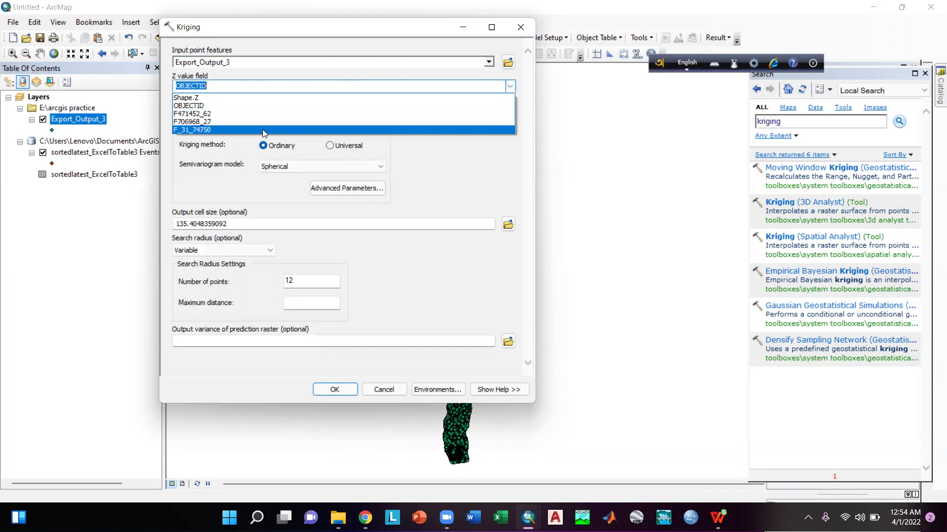
left_click(262, 129)
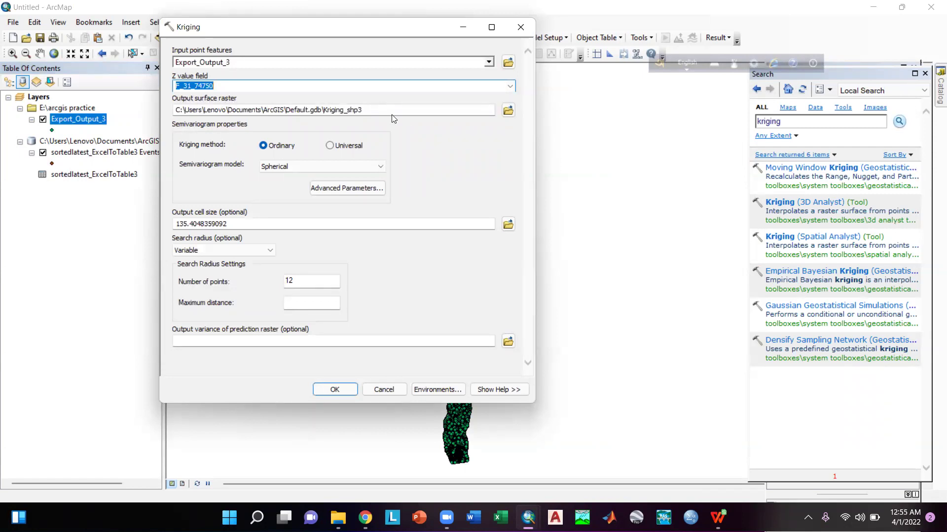
Run the kriging with an output cell size of 30, and hide the Export_Output_3 and sortedlatest_ExcelToTable3 Events point layers
double_click(241, 224)
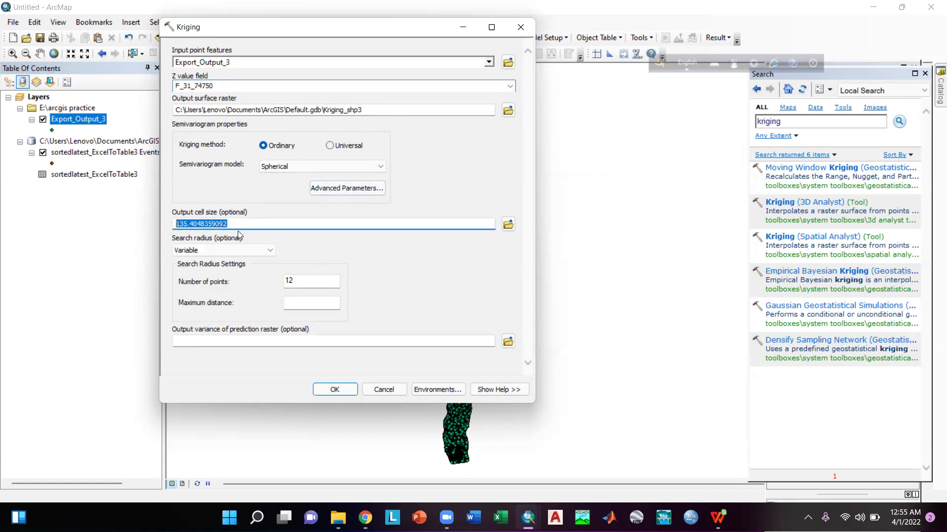
type("30")
left_click(323, 387)
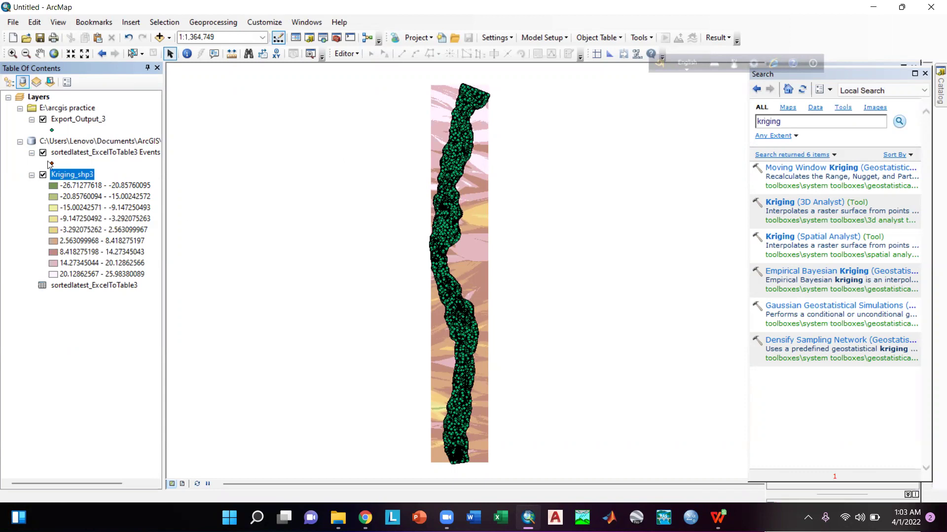
left_click(43, 152)
left_click(43, 119)
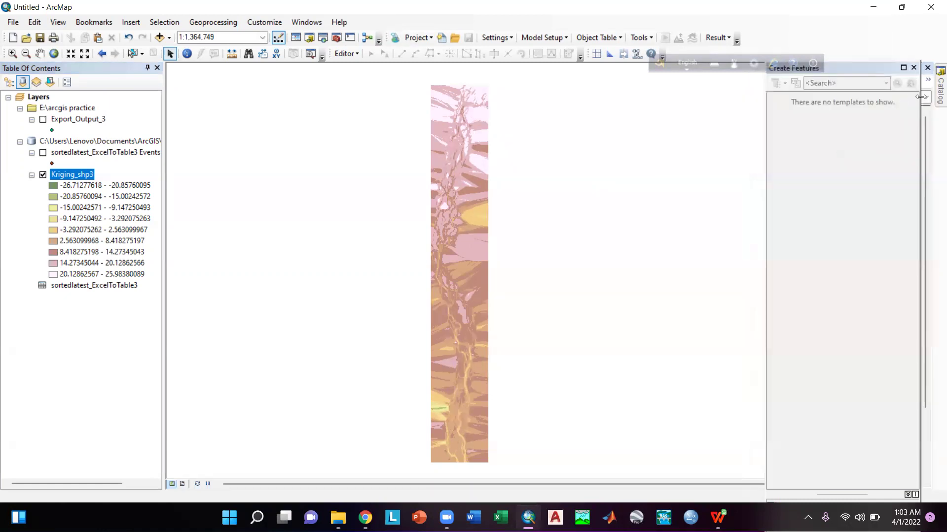
Start a new shapefile in the E:\arcgis practice folder, naming it "area" with the Polygon feature type
mouse_move(925, 99)
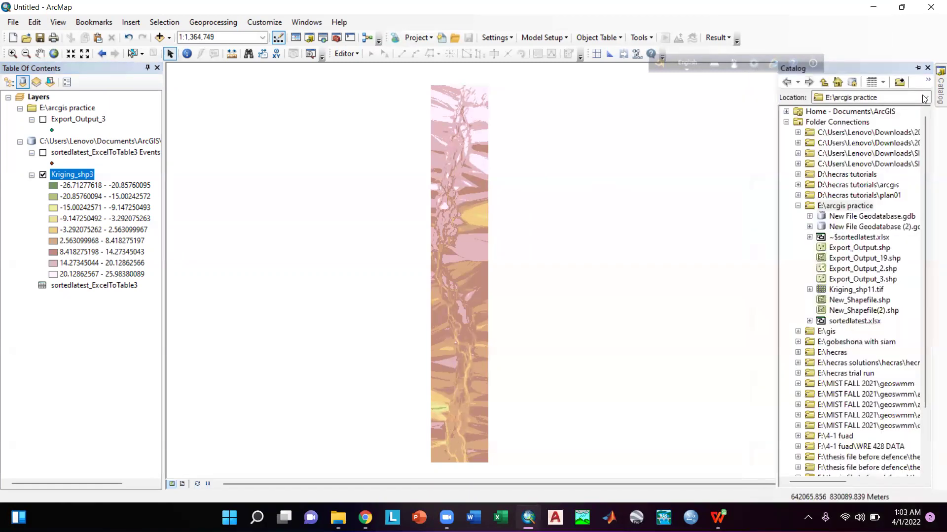
left_click(839, 207)
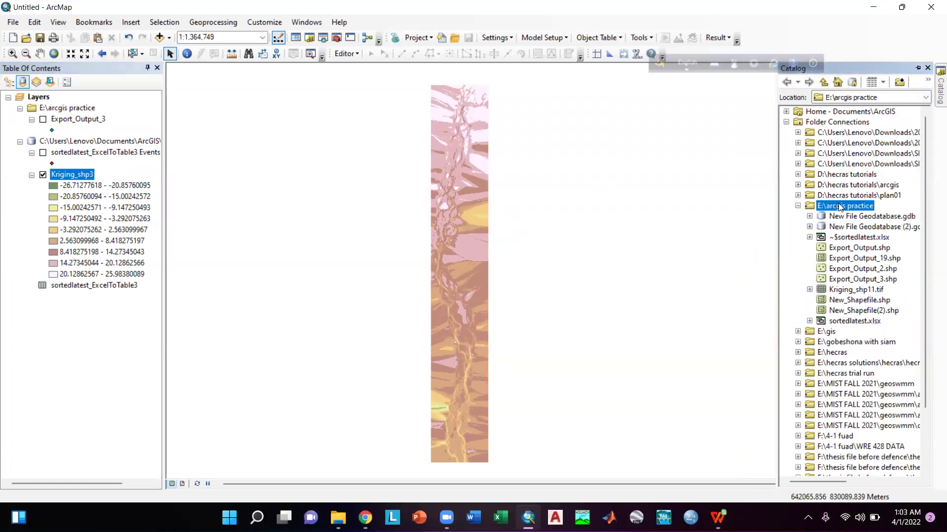
right_click(839, 205)
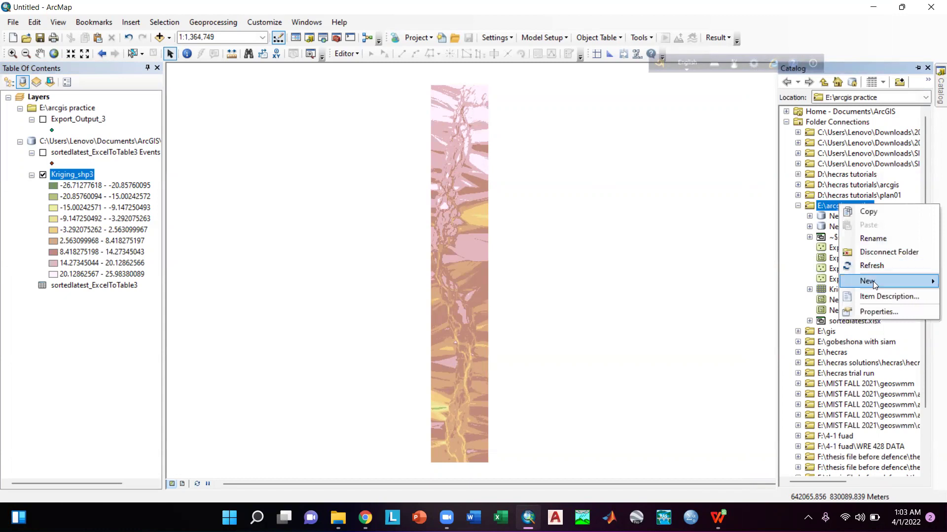
mouse_move(873, 281)
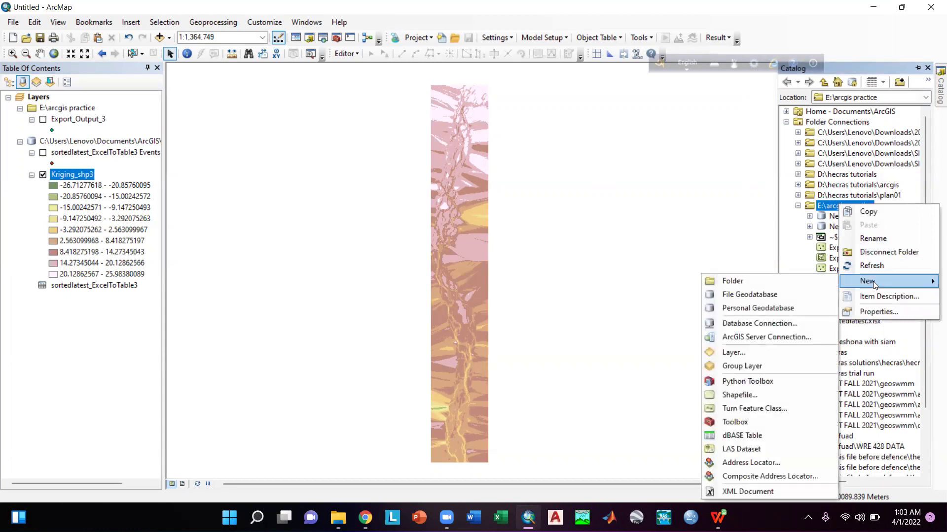
left_click(750, 395)
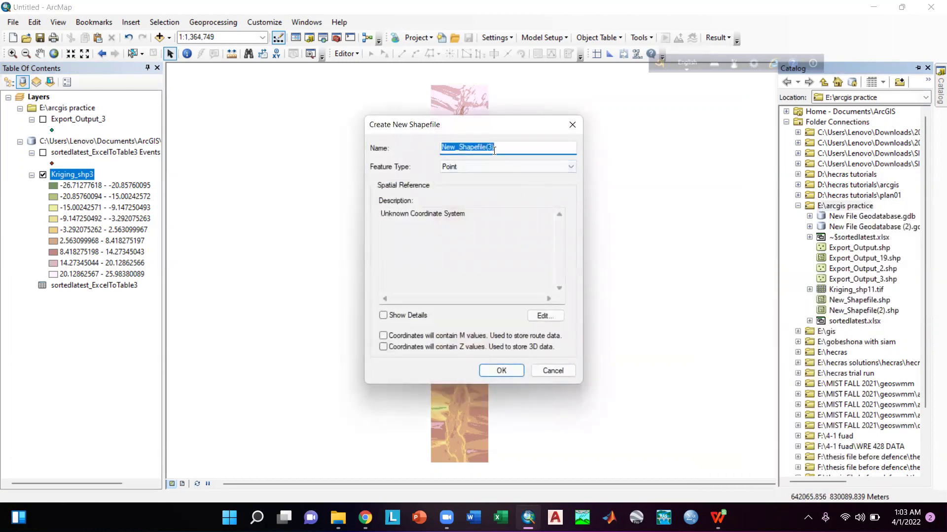
type("area")
left_click(466, 171)
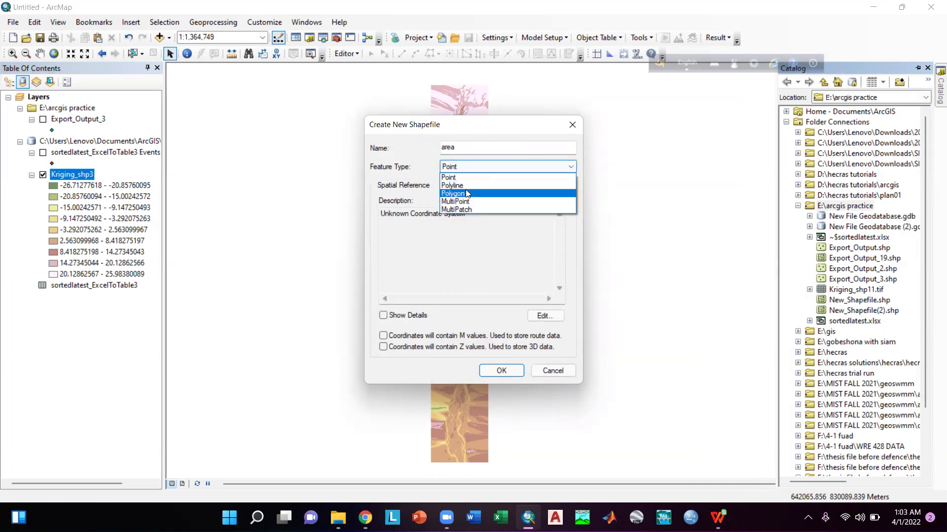
left_click(463, 194)
Assign the BTM coordinate system from the favorites to the new shapefile and create it
left_click(542, 315)
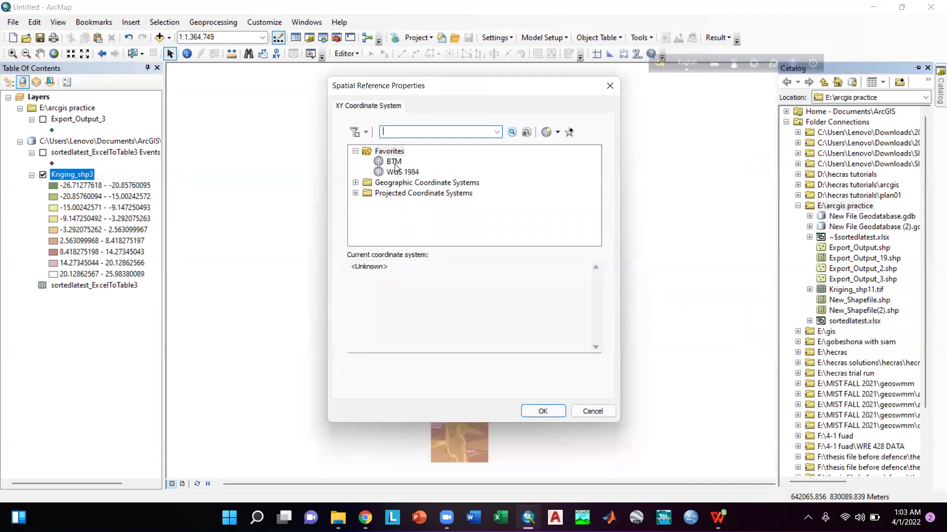
left_click(394, 163)
left_click(542, 412)
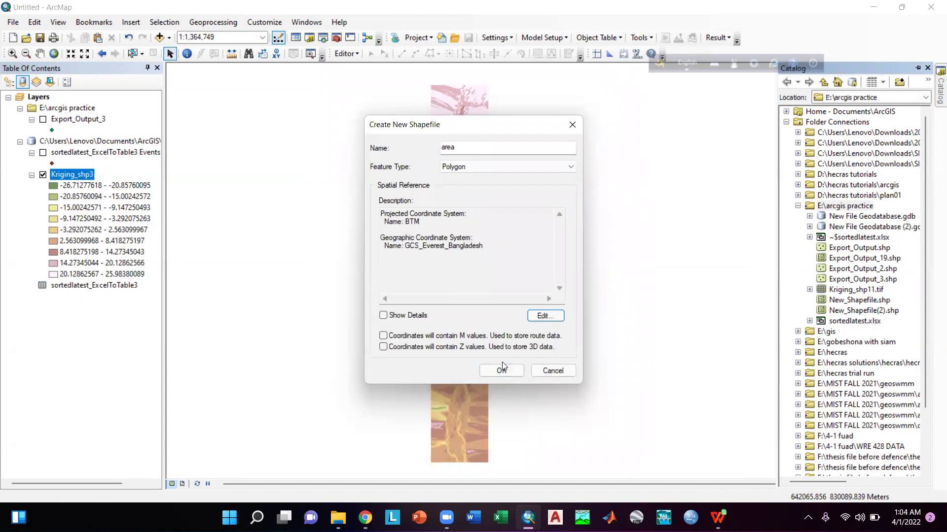
left_click(501, 371)
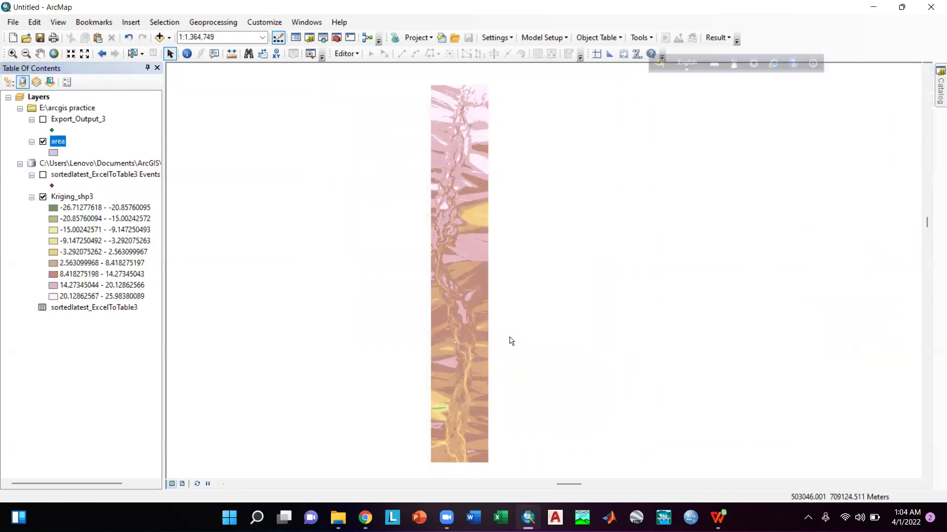
Start an edit session on the area layer
left_click(344, 54)
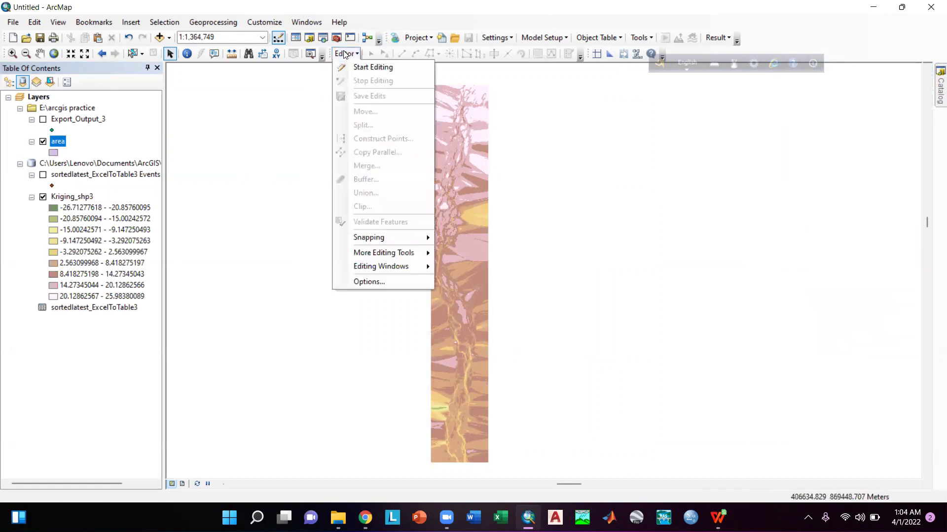
left_click(364, 70)
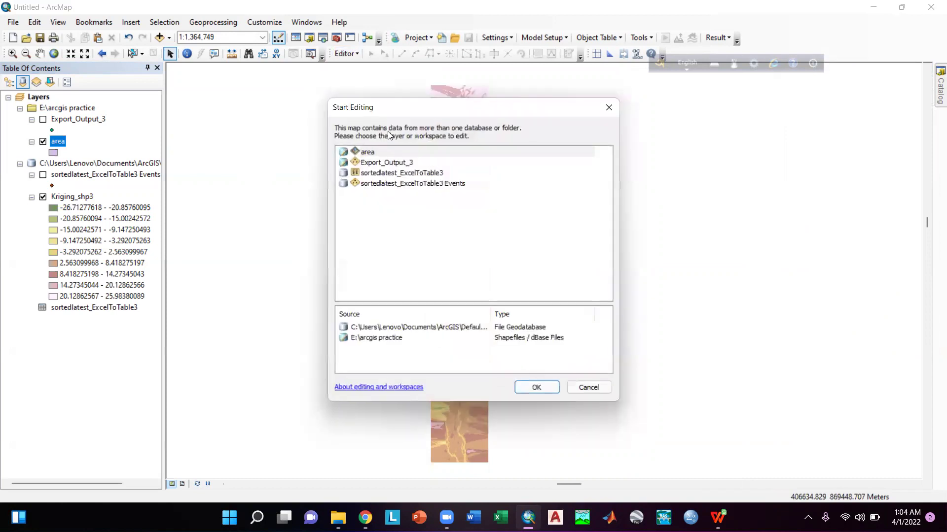
left_click(370, 153)
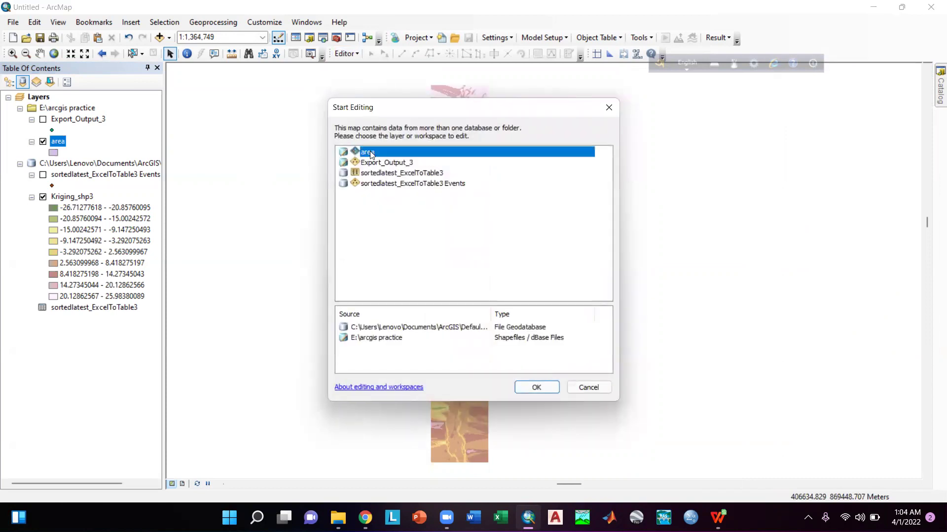
left_click(535, 388)
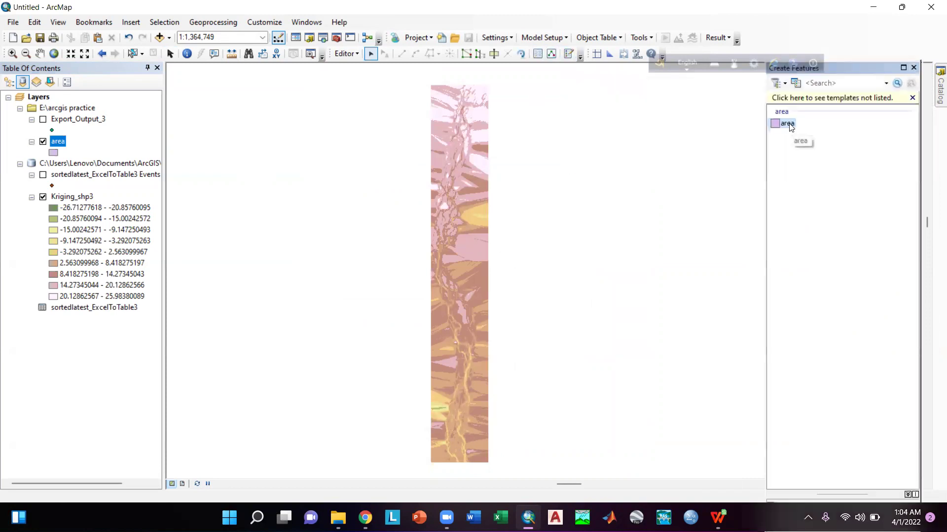
Trace the western bank of the river corridor on the kriging raster from south to north as an area polygon
left_click(789, 125)
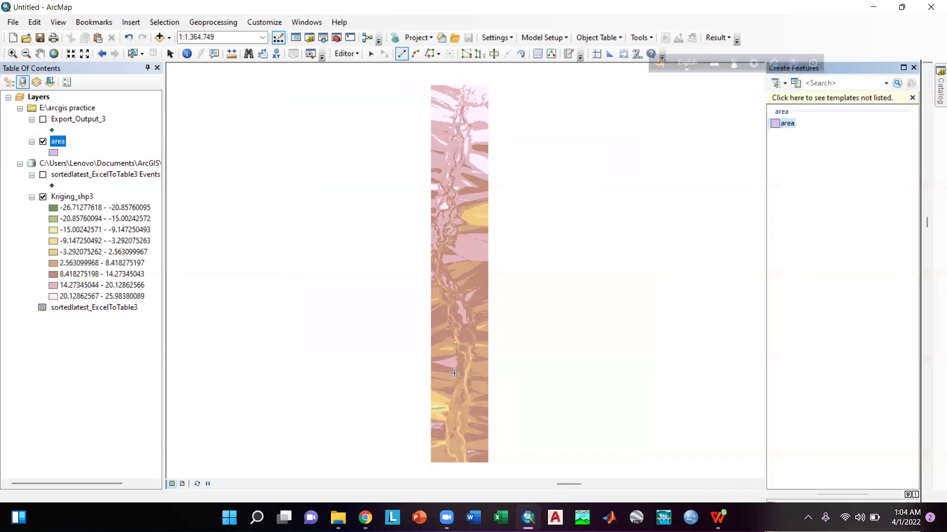
left_click_drag(453, 396, 459, 368)
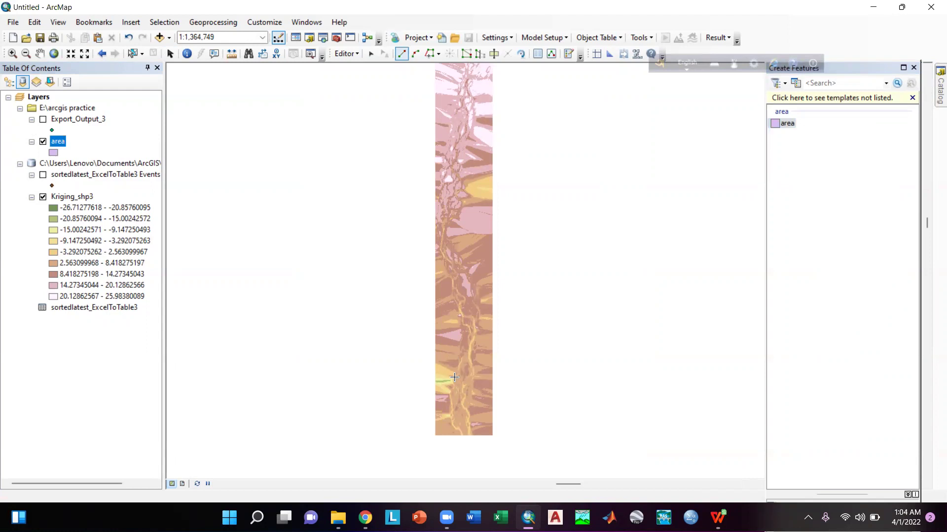
scroll(457, 406, "up", 2)
scroll(457, 406, "up", 2)
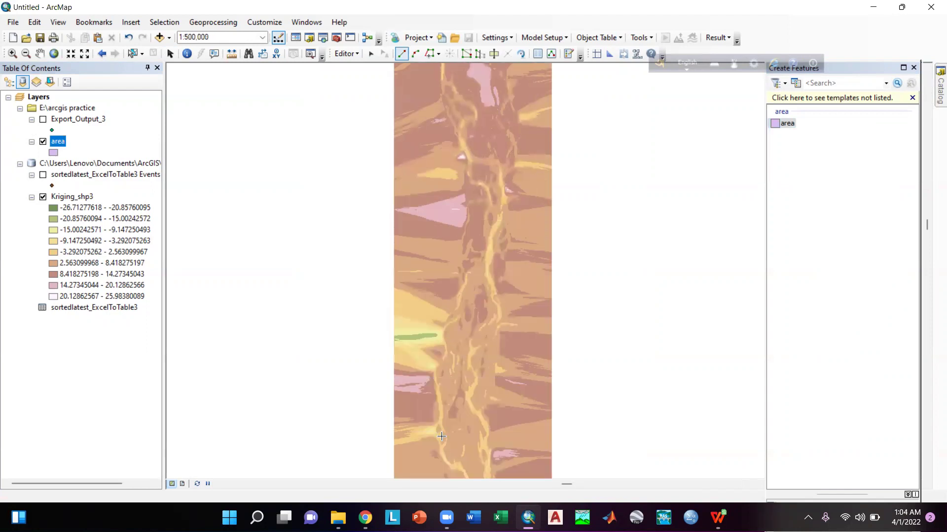
scroll(436, 448, "down", 3)
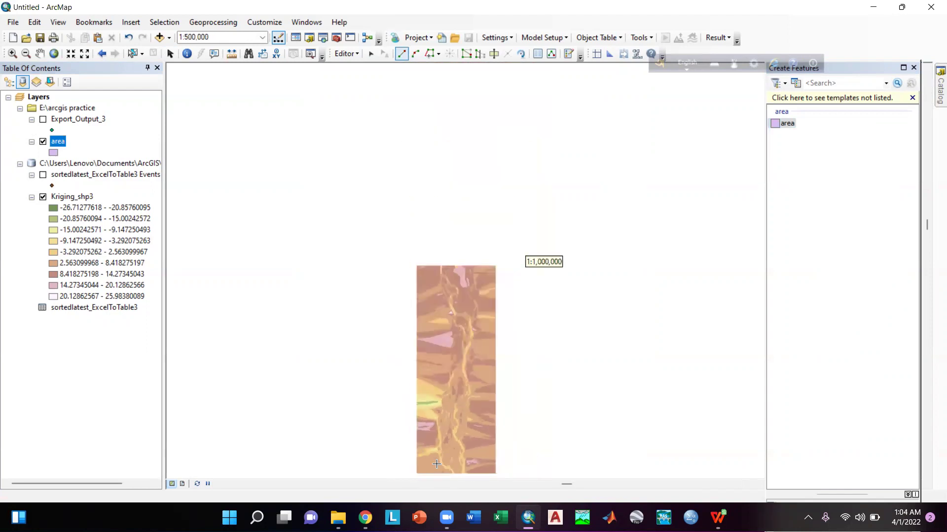
scroll(441, 446, "down", 1)
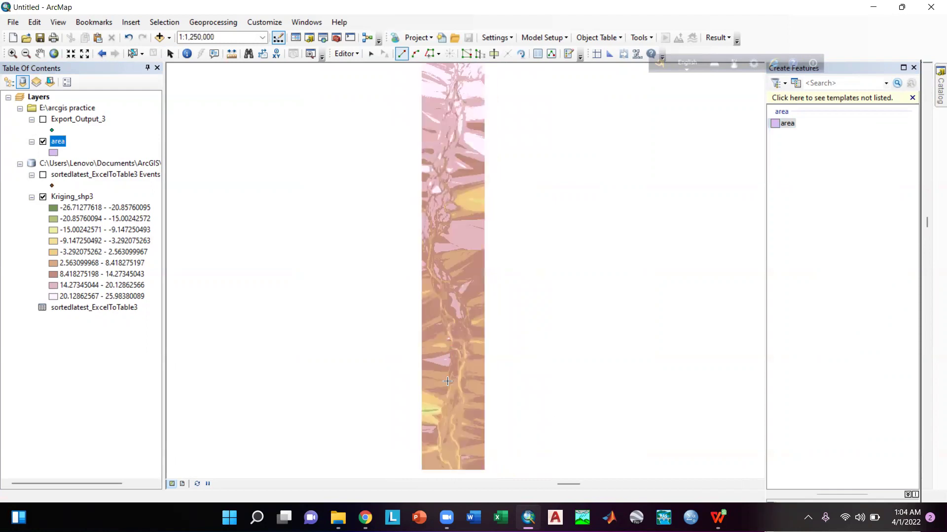
scroll(445, 381, "down", 1)
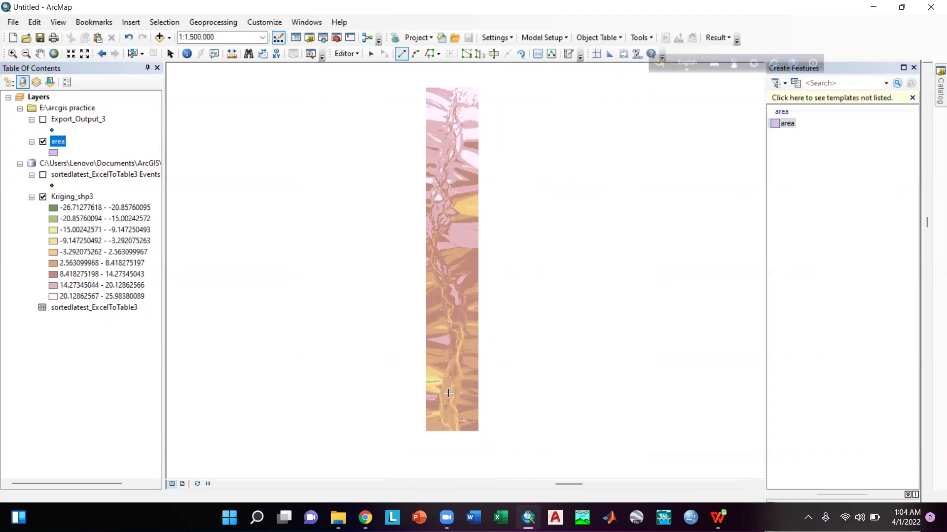
left_click(444, 430)
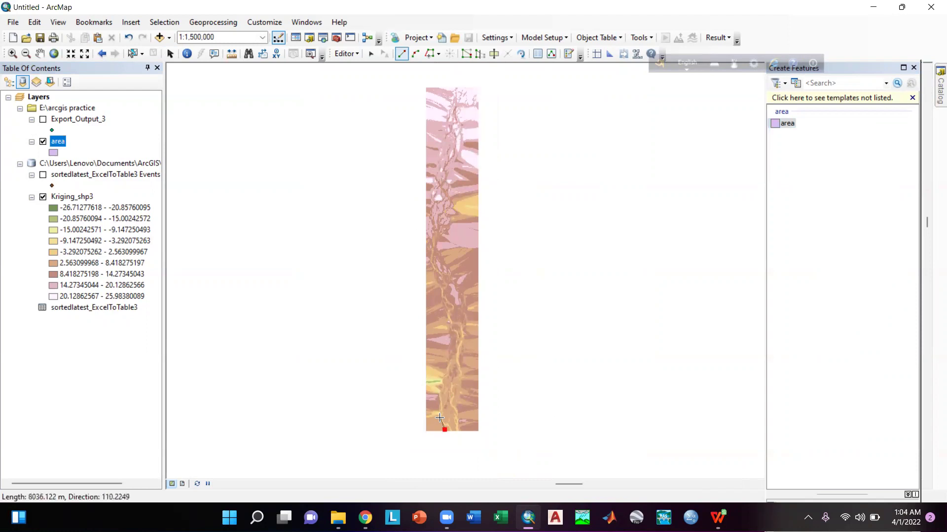
left_click(438, 415)
left_click(439, 393)
left_click(445, 373)
left_click(449, 353)
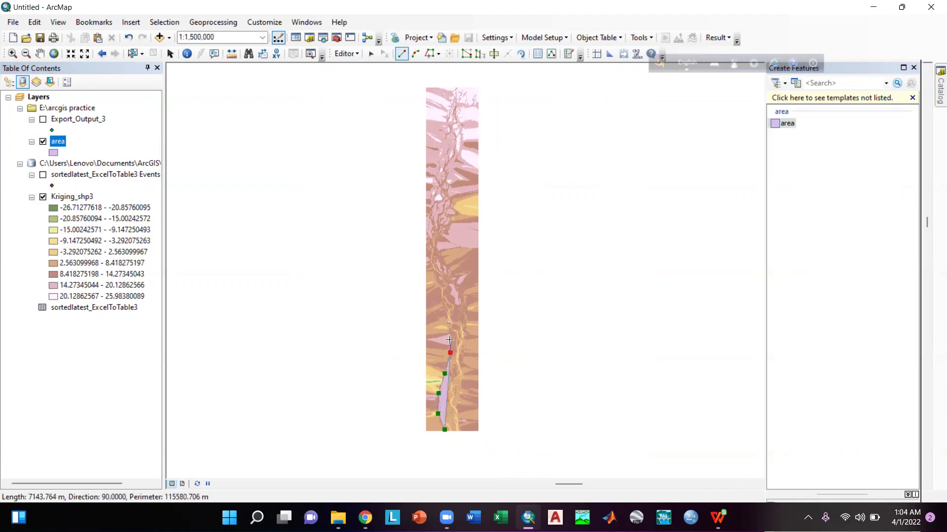
left_click(451, 334)
left_click(447, 307)
left_click(442, 293)
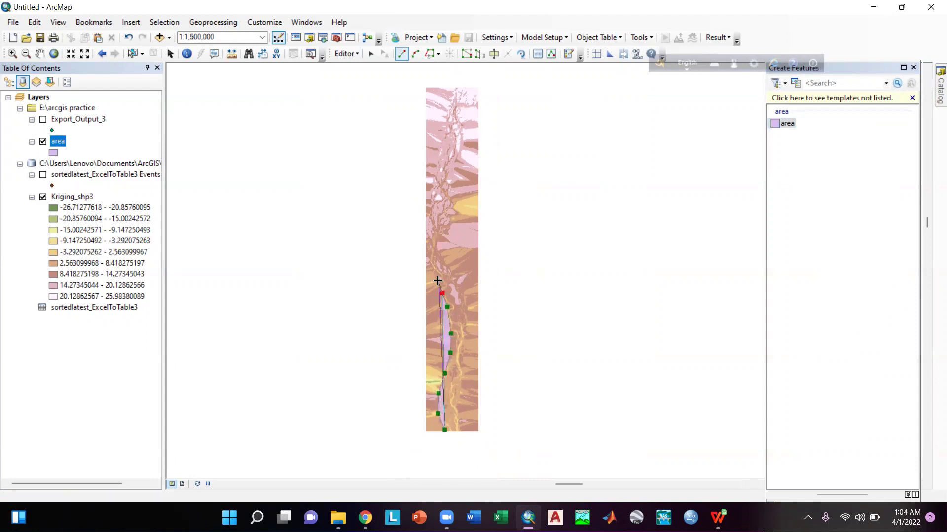
left_click(434, 268)
left_click(427, 250)
left_click(430, 210)
left_click(431, 187)
left_click(437, 167)
left_click(443, 141)
left_click(448, 120)
left_click(449, 97)
left_click(455, 88)
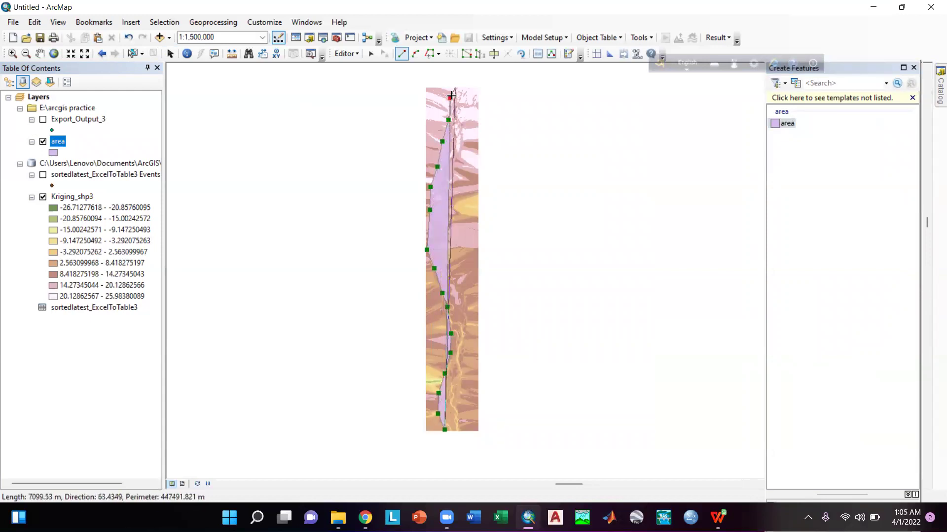
Trace the eastern bank of the river corridor from north back to the southern end and finish the area polygon
left_click(477, 99)
left_click(465, 108)
left_click(463, 118)
left_click(463, 129)
left_click(462, 146)
left_click(462, 161)
left_click(455, 179)
left_click(450, 192)
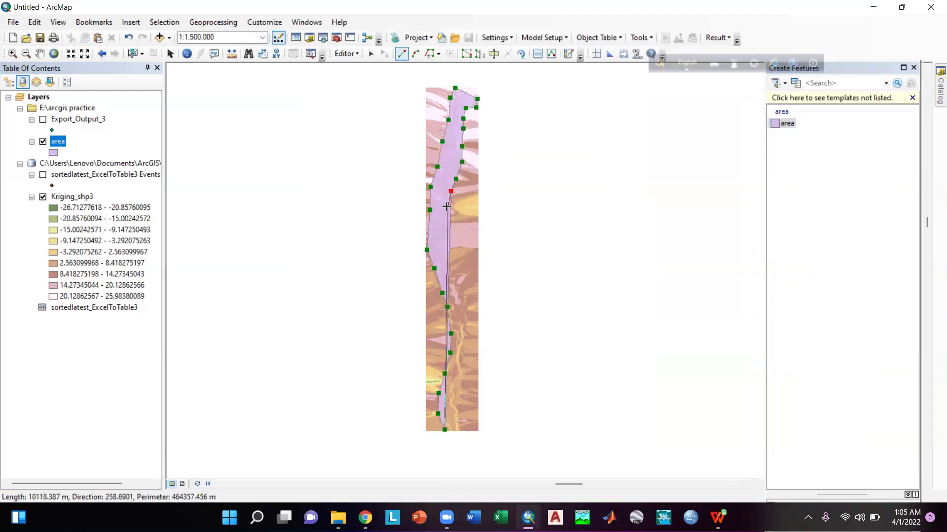
left_click(447, 213)
left_click(447, 231)
left_click(447, 250)
left_click(452, 273)
left_click(463, 293)
left_click(467, 308)
left_click(467, 335)
left_click(463, 360)
left_click(462, 373)
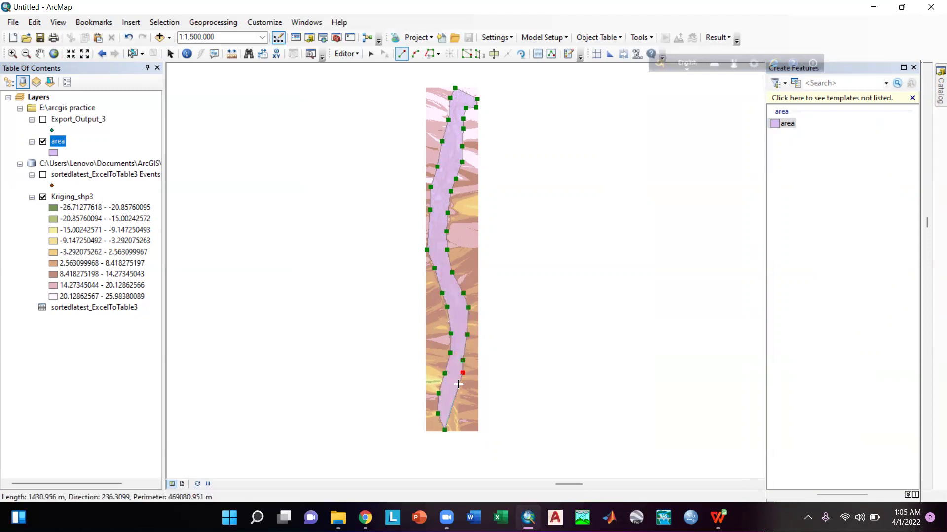
left_click(461, 393)
left_click(457, 408)
left_click(458, 419)
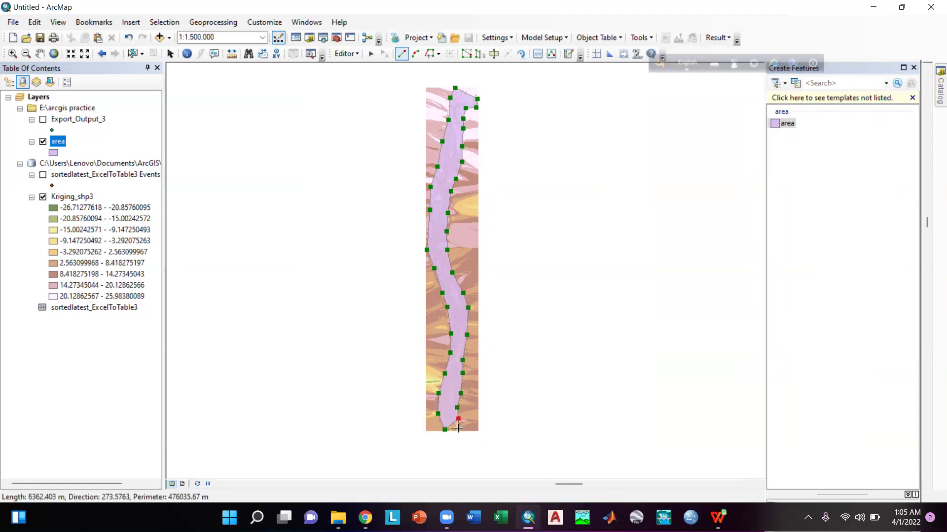
double_click(458, 428)
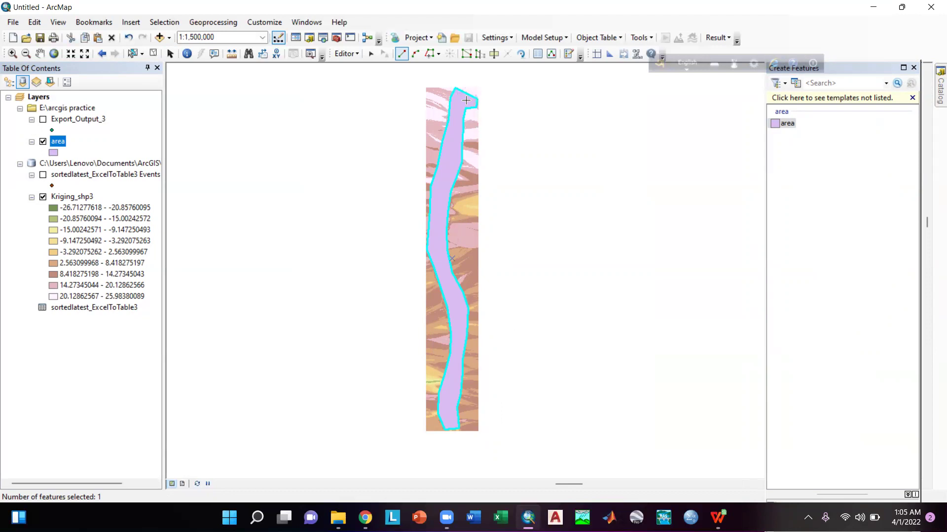
Stop the edit session and save the edits to the area layer
left_click(354, 55)
left_click(360, 80)
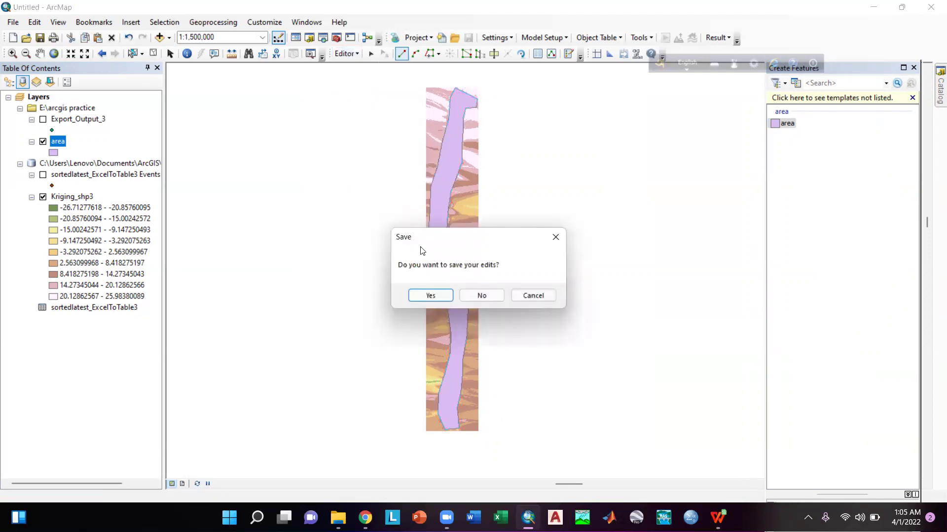
left_click(430, 296)
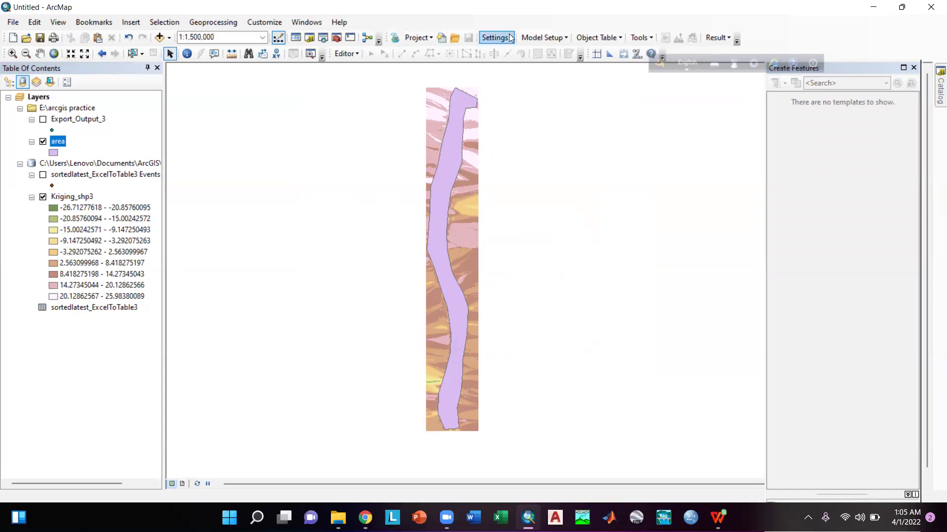
Search the tools for "clip" and open the Clip (Data Management) tool
left_click(322, 37)
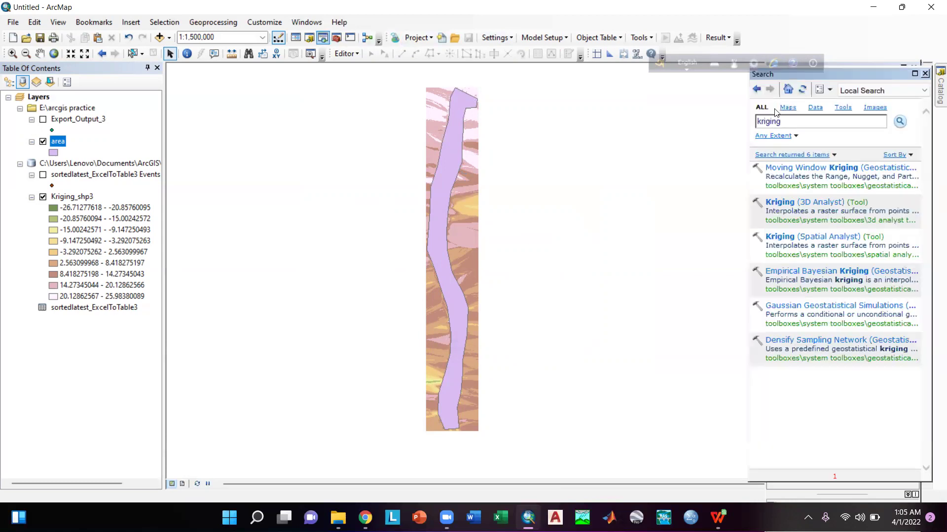
type("clip")
key("Return")
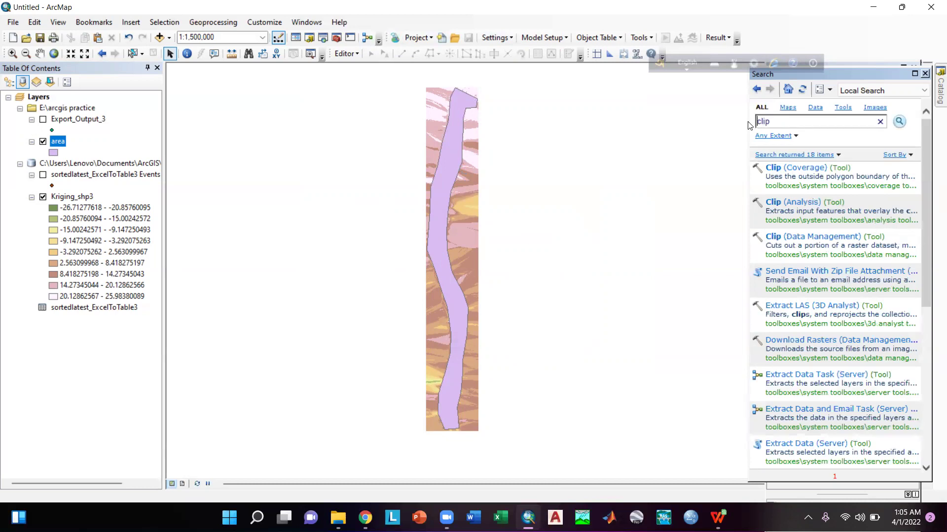
left_click(770, 237)
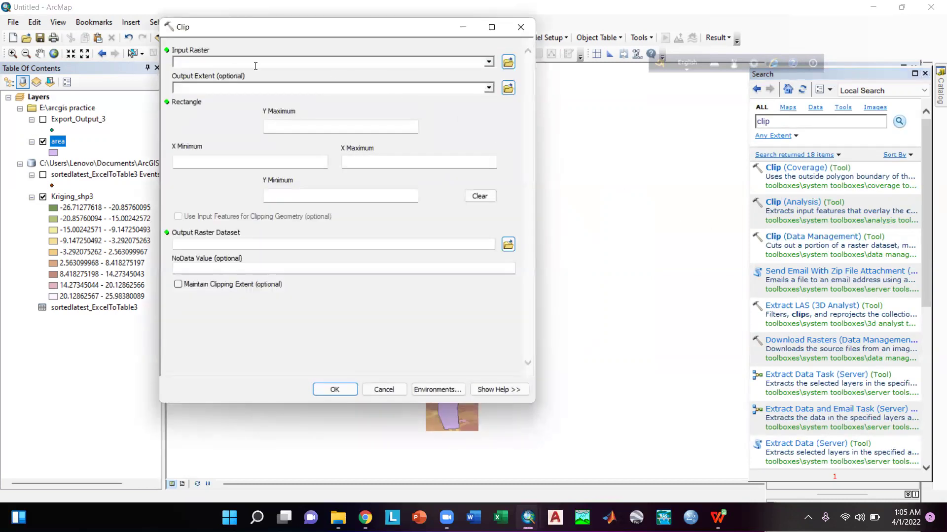
Clip the Kriging_shp3 raster to the area layer, using input features for clipping geometry and maintaining the clipping extent
left_click(413, 62)
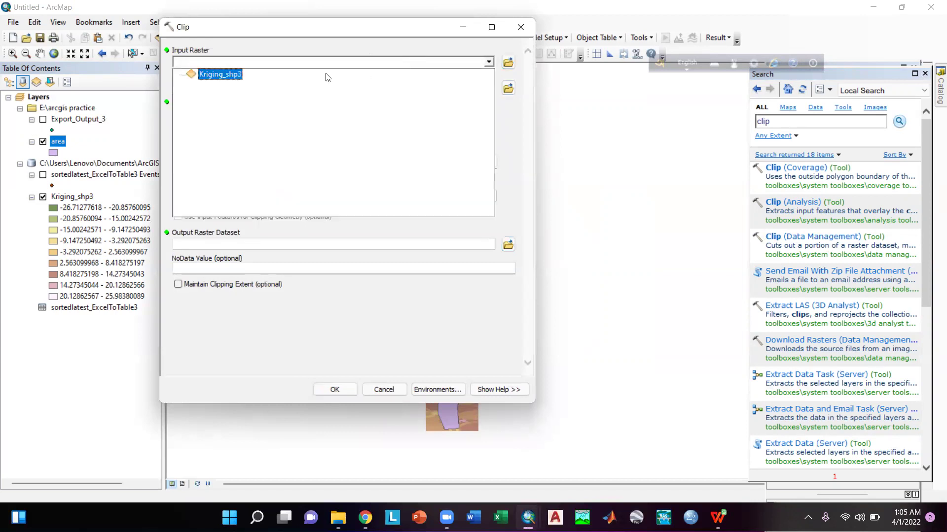
left_click(220, 74)
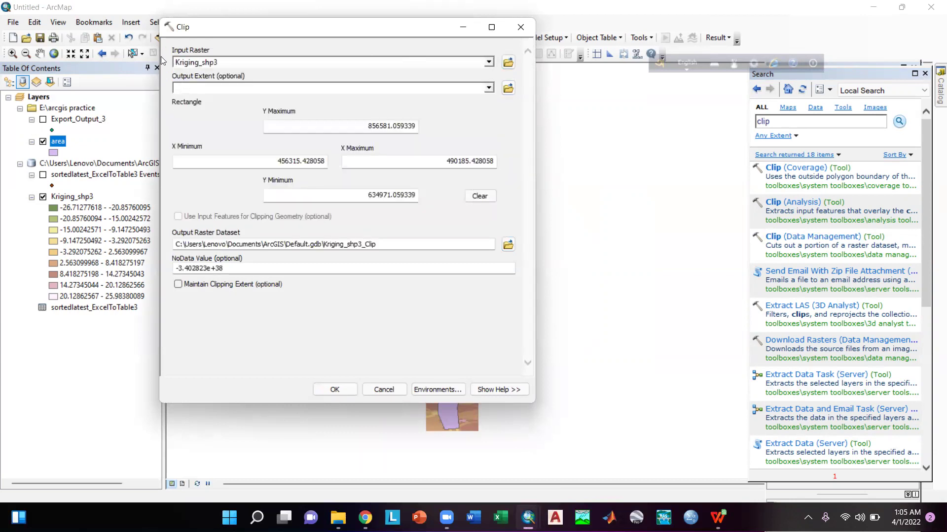
left_click(393, 94)
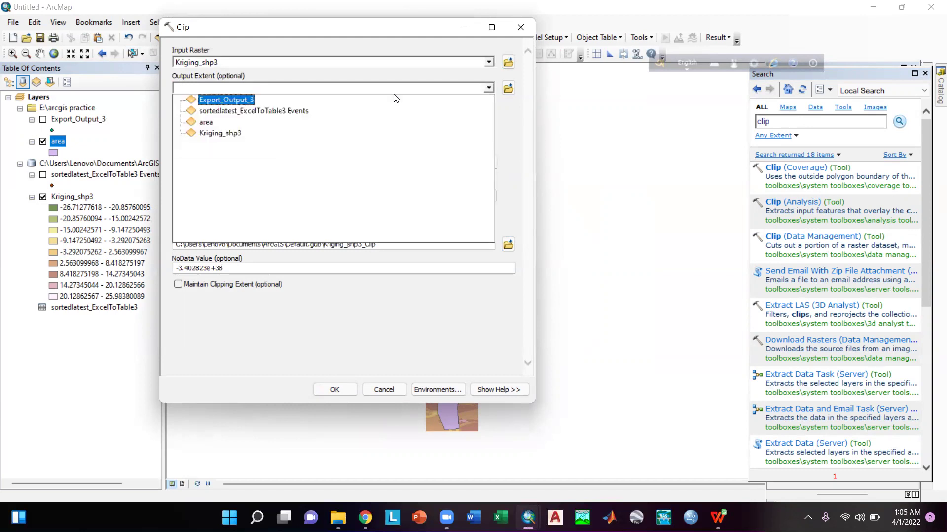
left_click(207, 122)
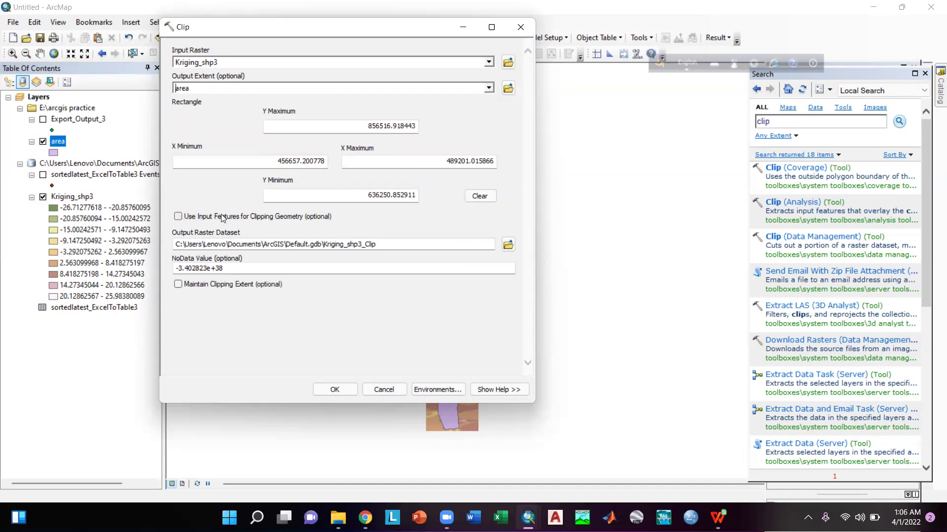
left_click(178, 216)
left_click(178, 284)
left_click(335, 389)
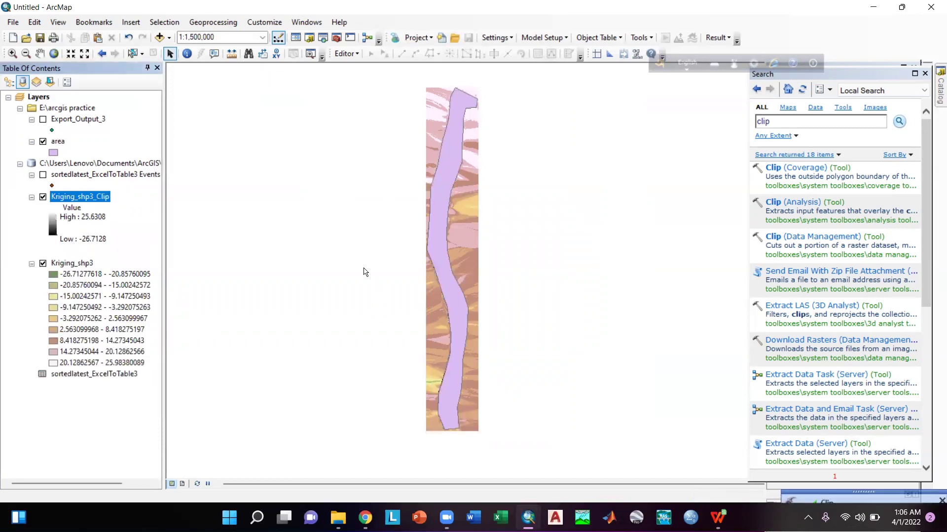
Hide the Kriging_shp3 and area layers so that only the clipped raster is displayed
left_click(43, 264)
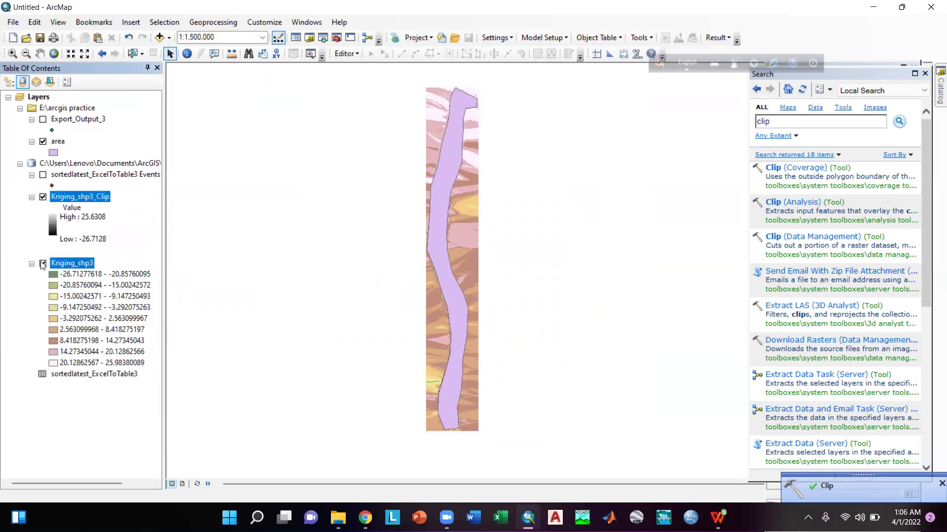
left_click(43, 142)
left_click(42, 143)
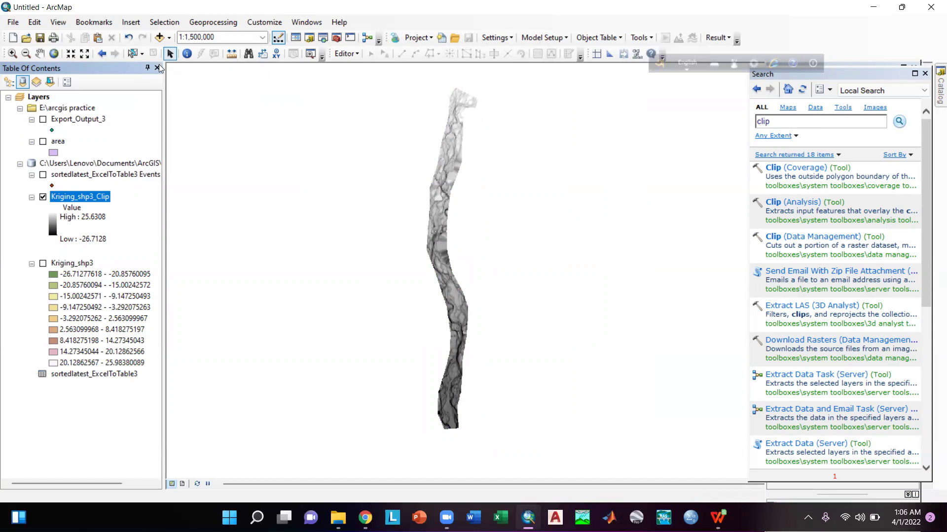
Add the Topographic basemap beneath the clipped raster and dismiss the geographic coordinate systems warning
left_click(171, 39)
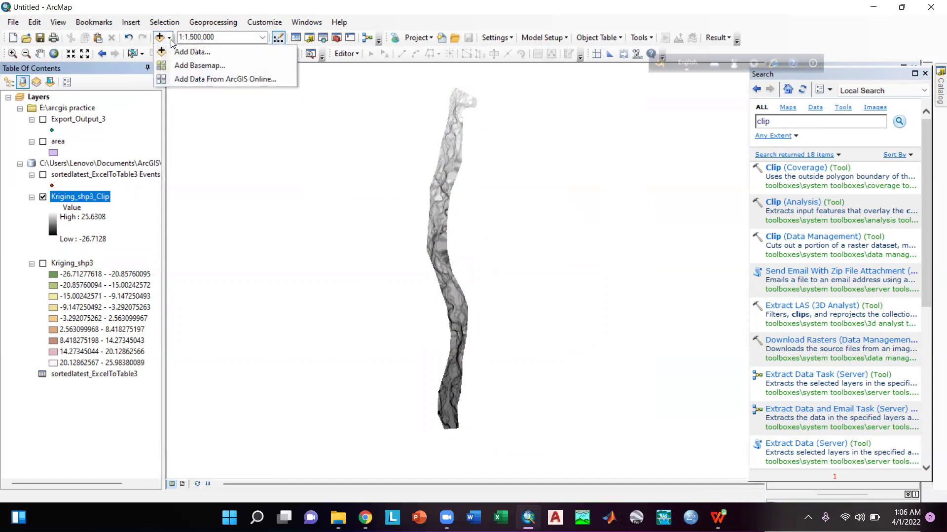
left_click(194, 69)
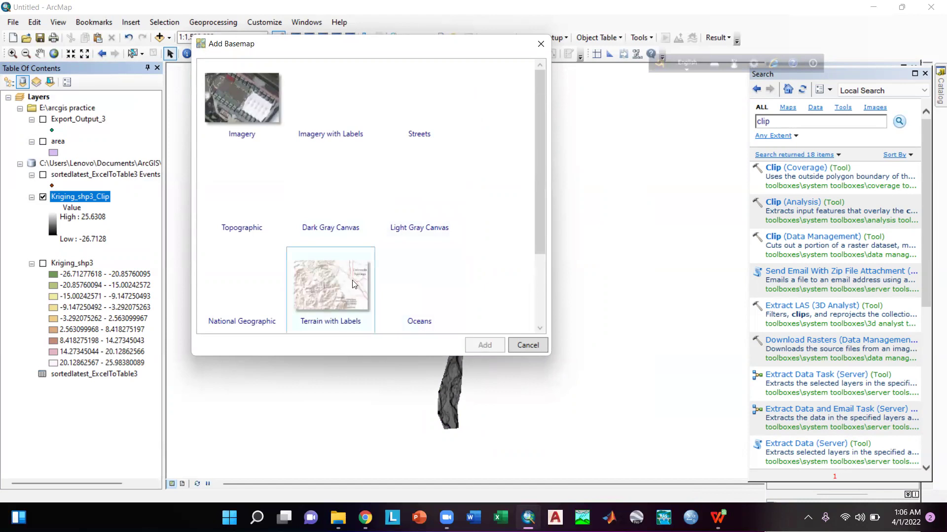
left_click(242, 188)
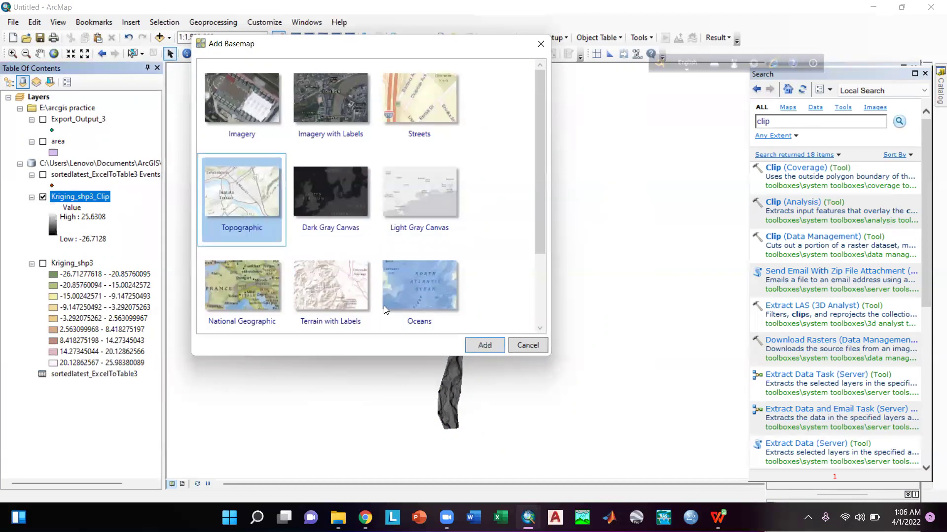
left_click(484, 345)
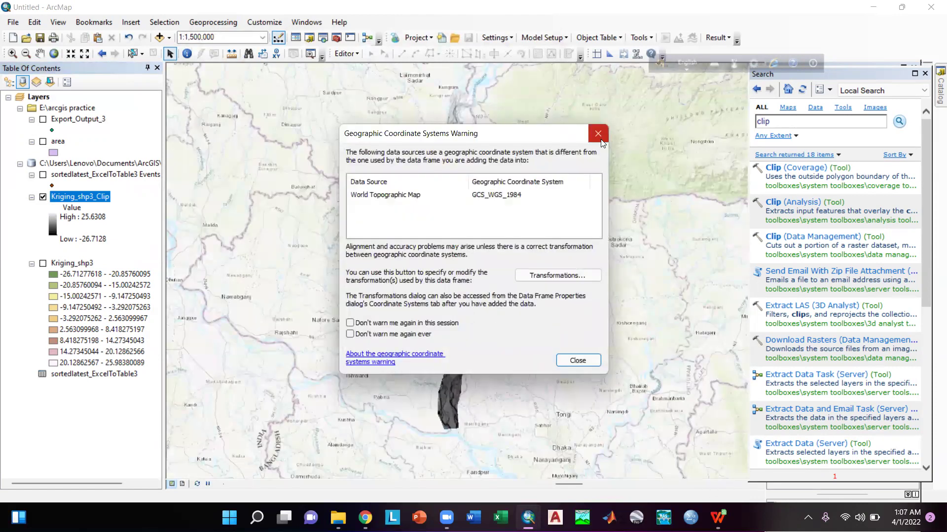
left_click(598, 133)
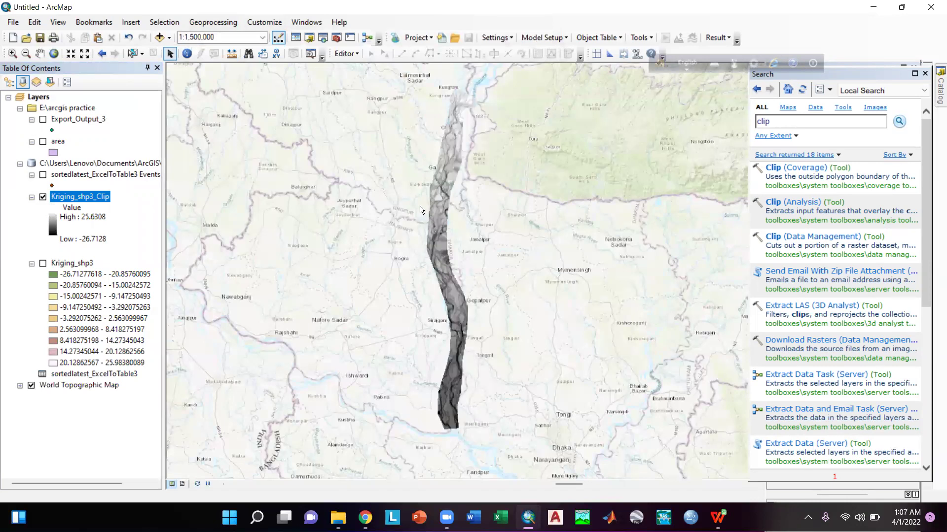
Compare the clipped raster with the river on the basemap by hiding and reshowing the Kriging_shp3_Clip layer
left_click(42, 197)
scroll(413, 293, "up", 2)
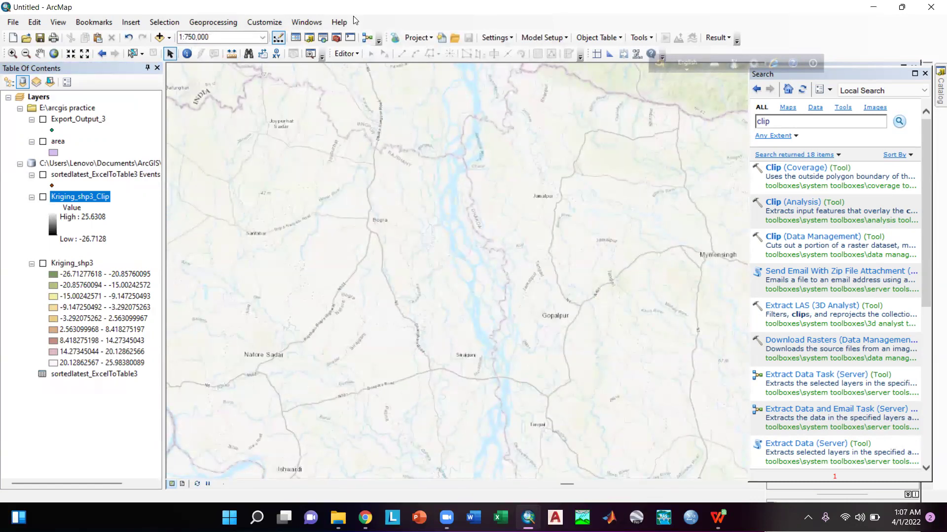
scroll(448, 243, "down", 2)
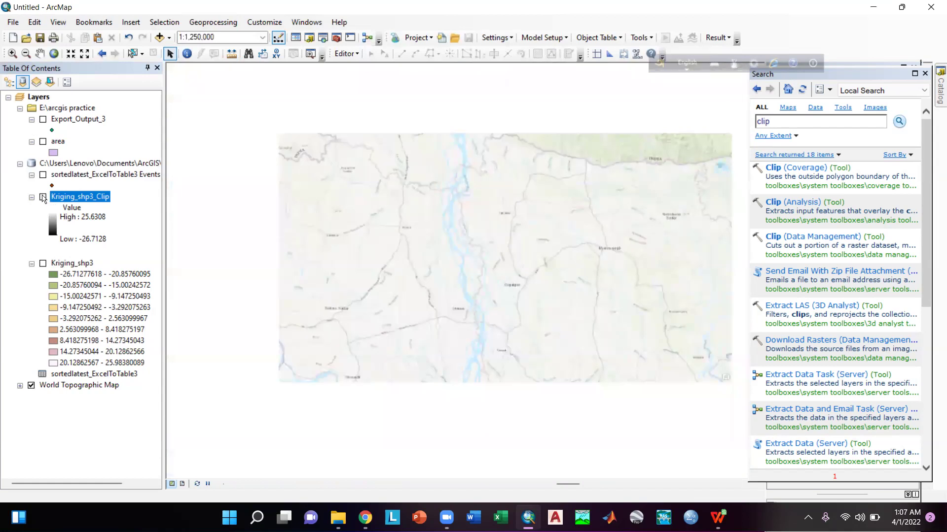
left_click(43, 198)
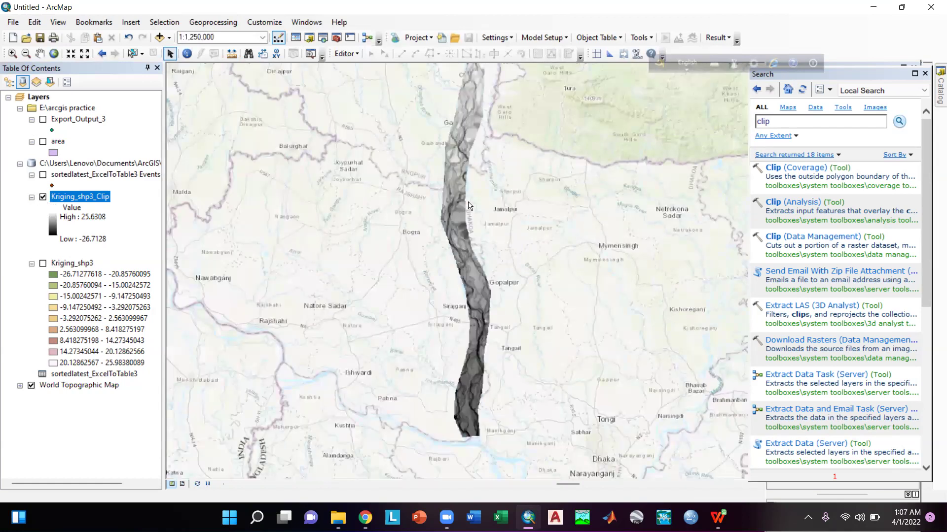
scroll(468, 206, "down", 2)
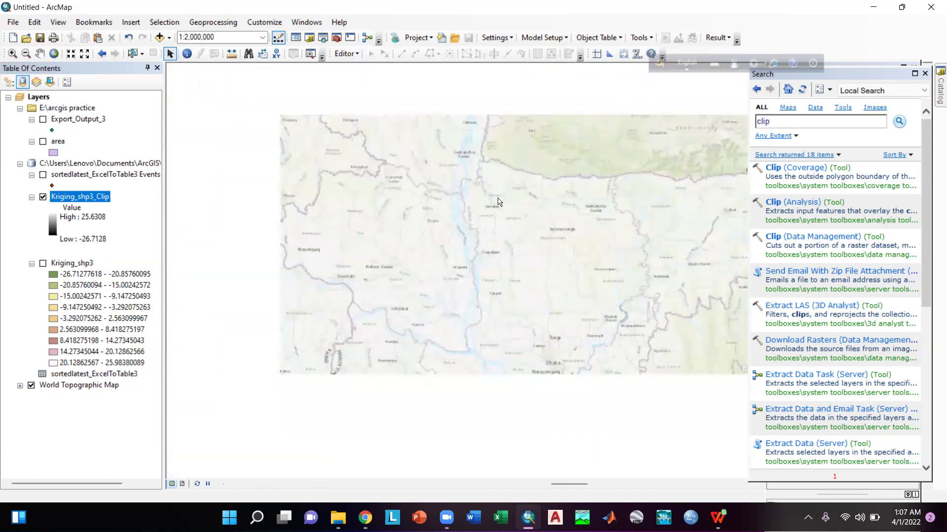
key("Up")
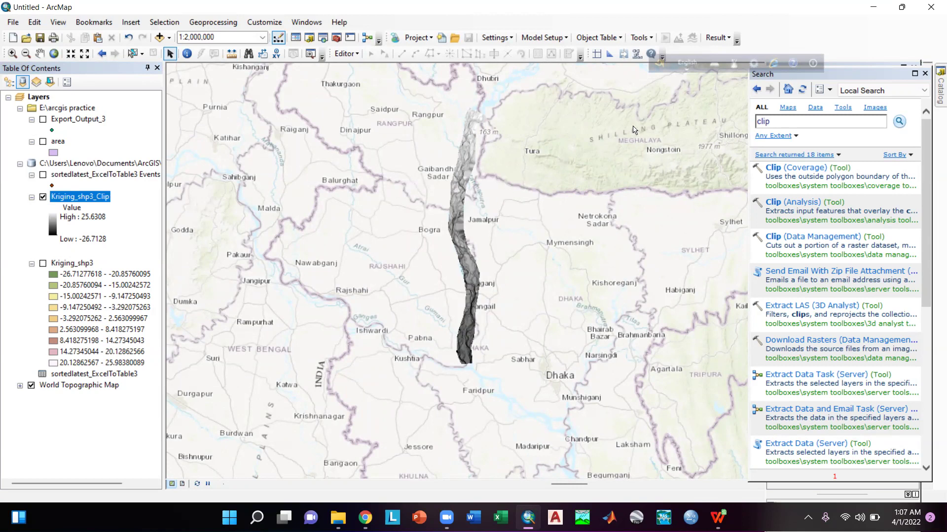
left_click(805, 61)
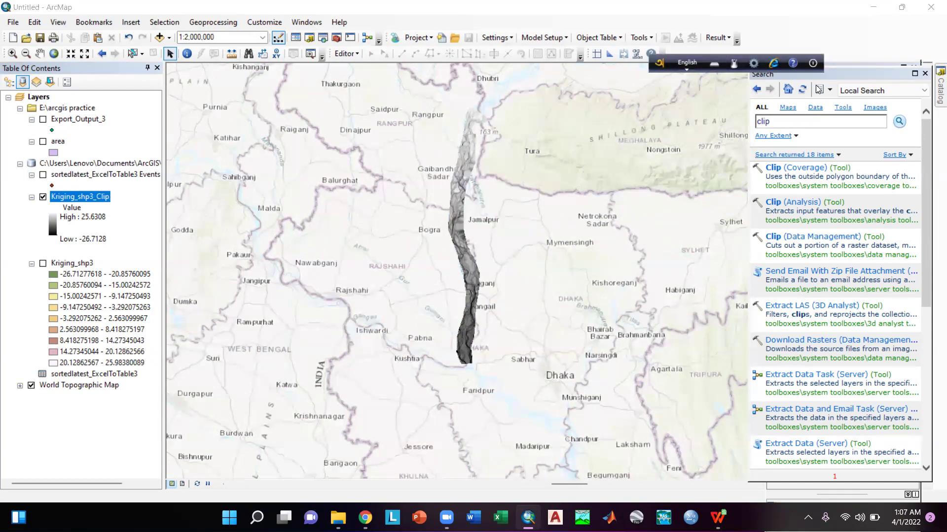